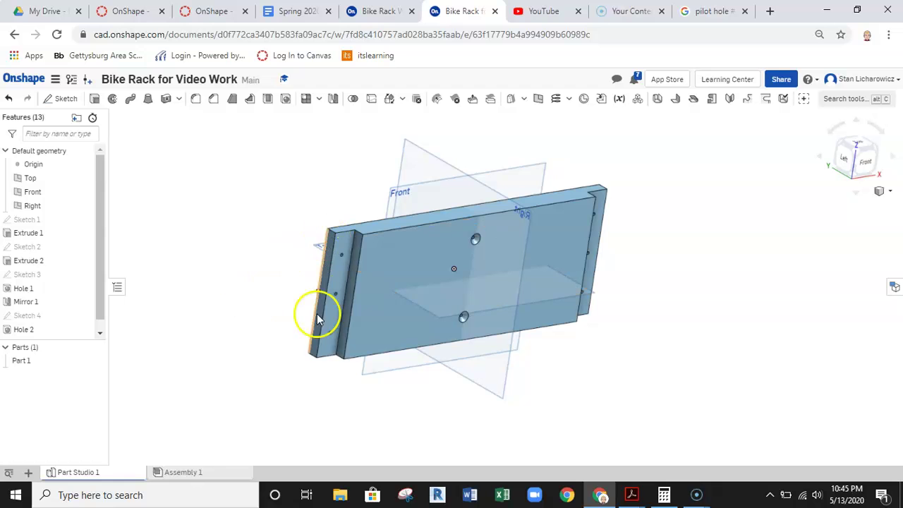
- Switch to the bike rack drawing PDF and review the exploded and assembled views on sheets 3 and 4
scroll(346, 283, up, 1)
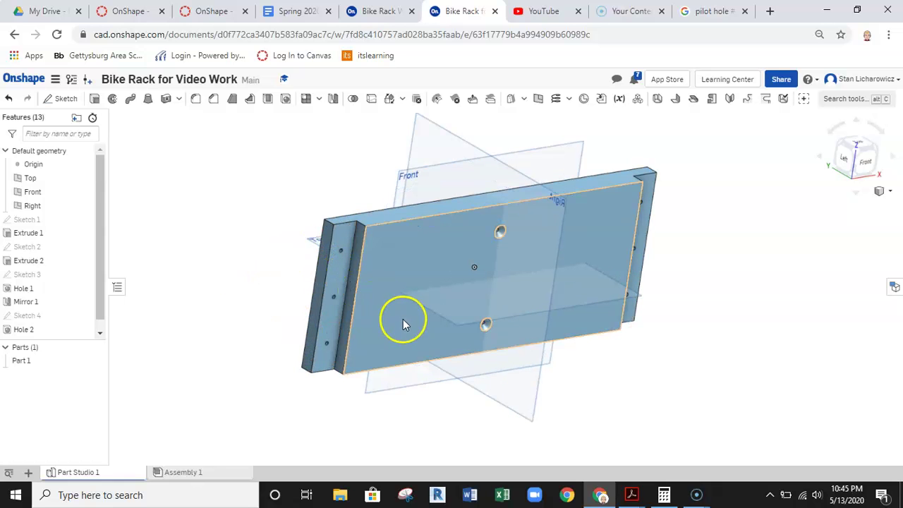
key(alt+Tab)
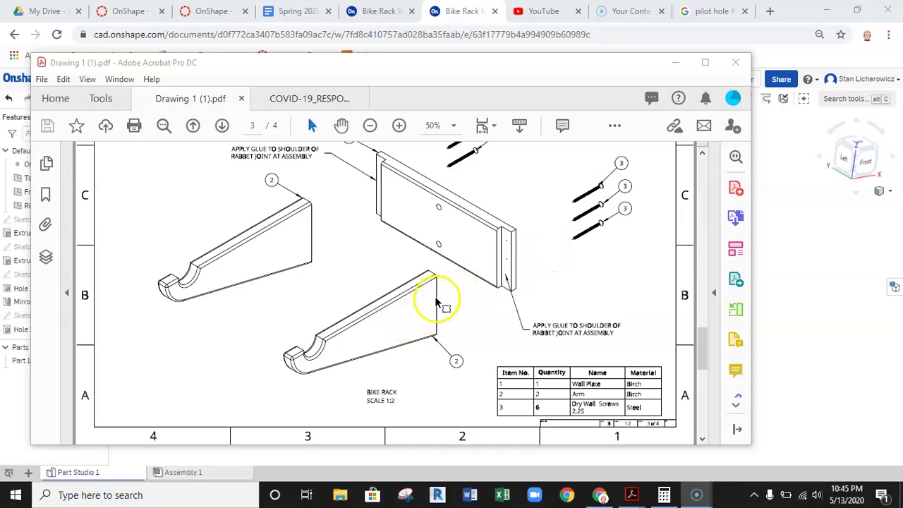
scroll(511, 261, down, 6)
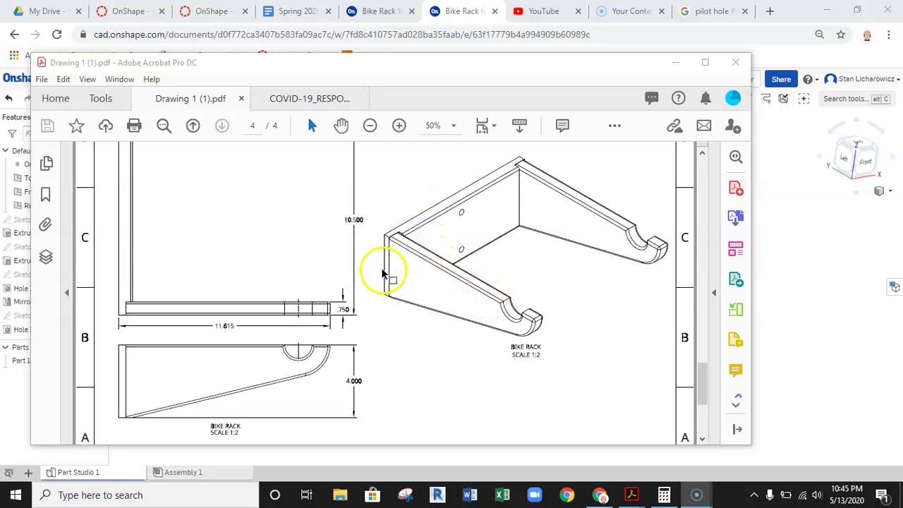
scroll(395, 276, up, 5)
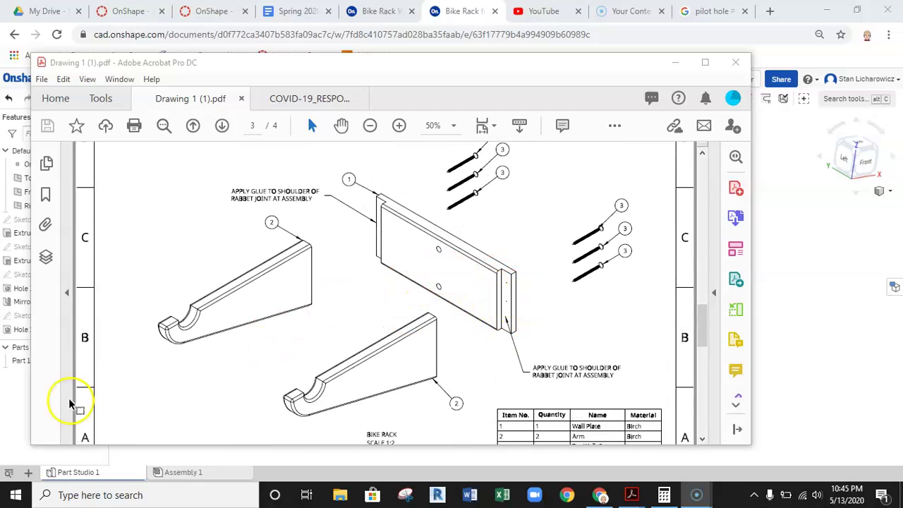
click(14, 469)
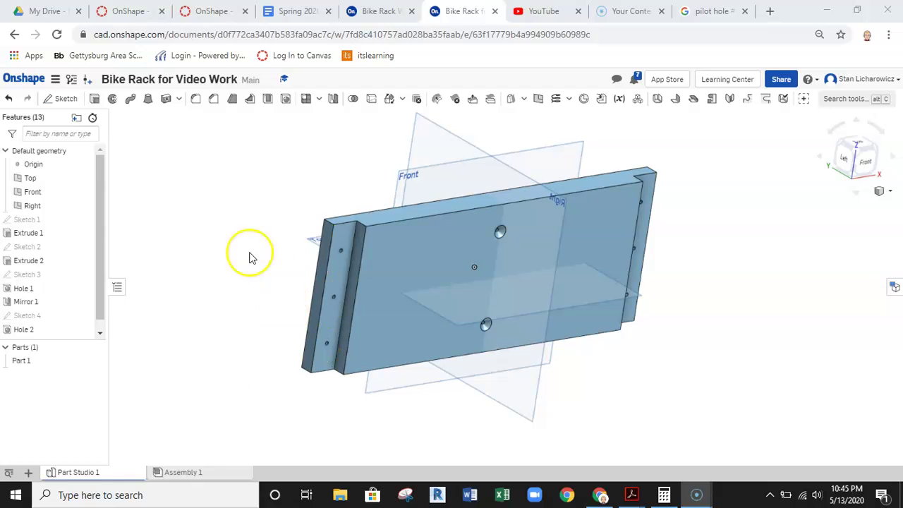
- Start a new sketch on the narrow rabbet shoulder face at the wall plate's left end
click(61, 98)
scroll(350, 257, up, 5)
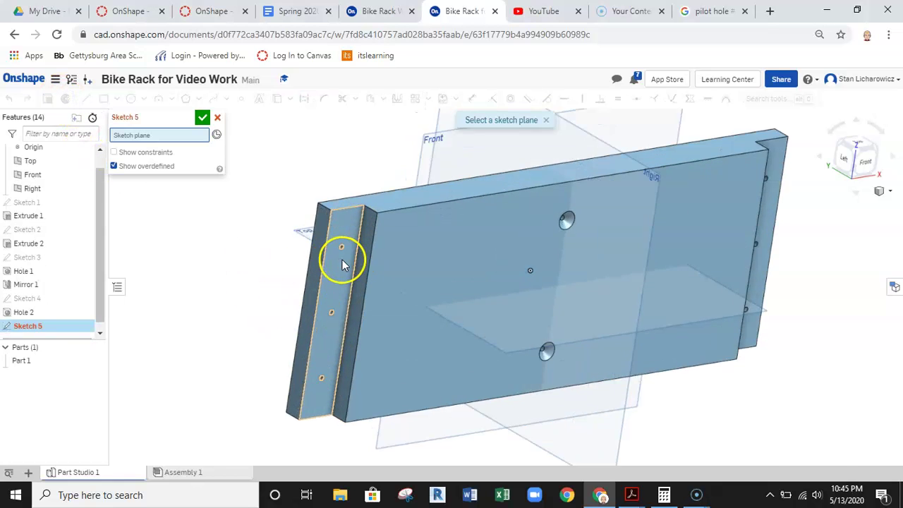
scroll(379, 244, up, 2)
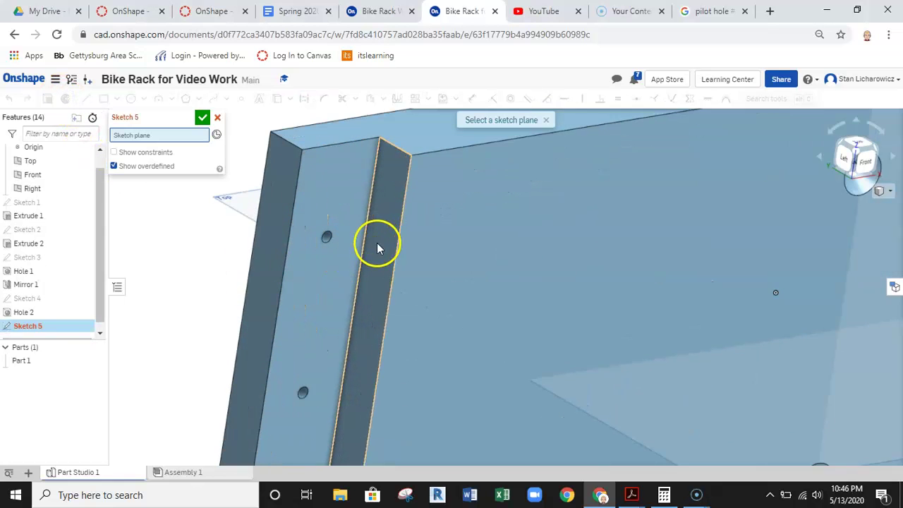
click(376, 254)
scroll(377, 248, down, 6)
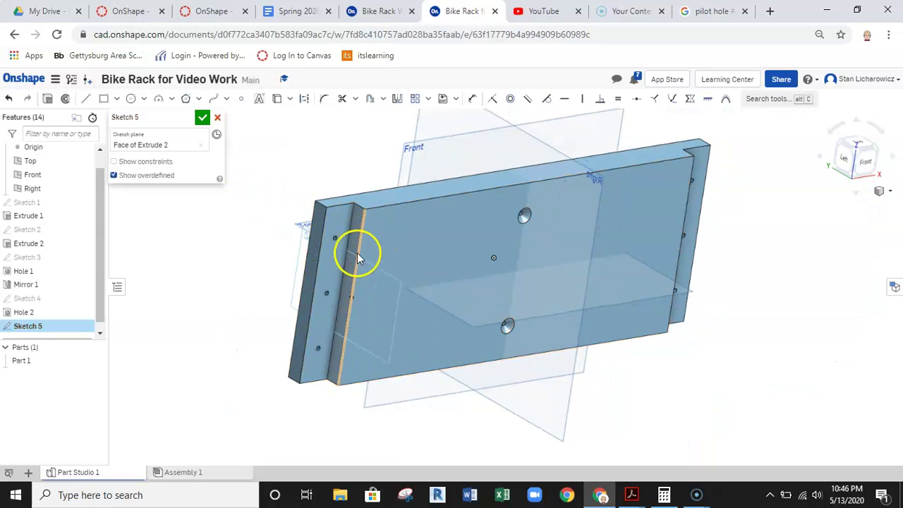
- In the Left view, sketch a horizontal line about 9.33 in long outward from the shoulder face's top inner corner
scroll(354, 256, up, 3)
scroll(487, 286, down, 3)
right_drag(462, 275, 297, 242)
scroll(297, 242, up, 3)
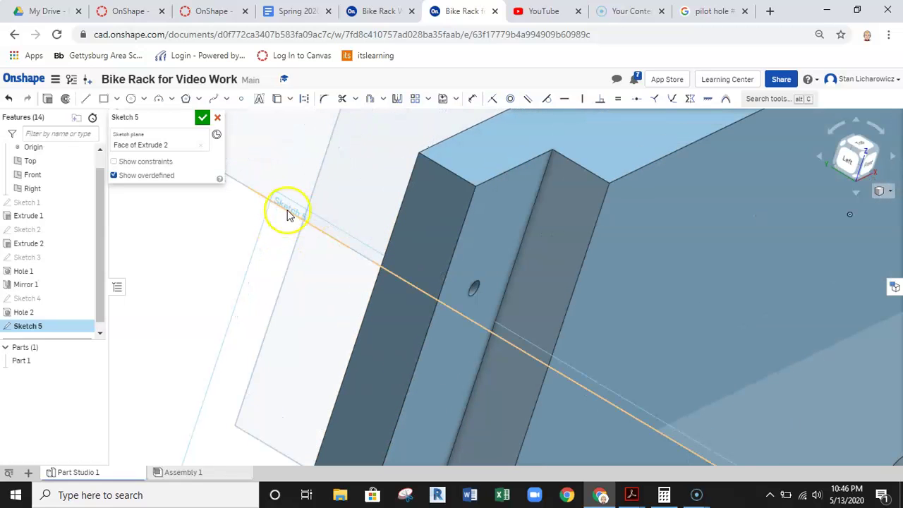
scroll(287, 216, down, 3)
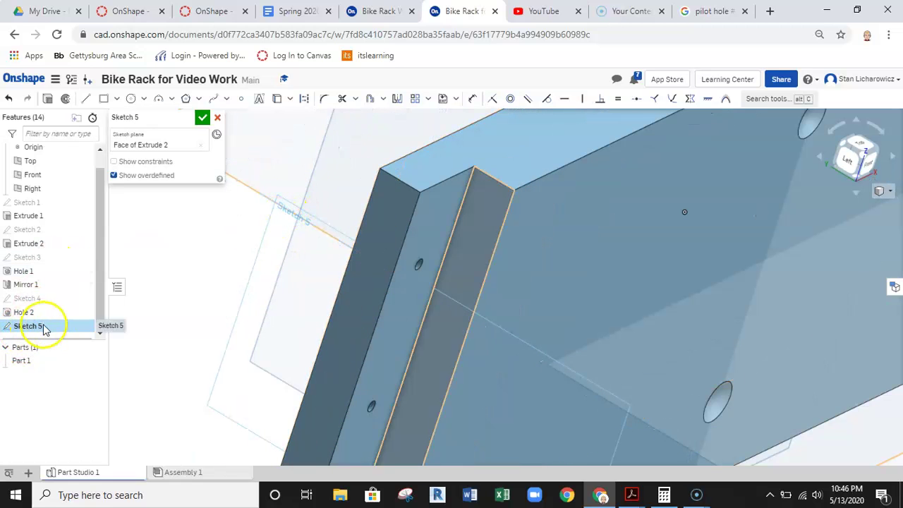
scroll(234, 242, down, 3)
right_drag(233, 242, 782, 242)
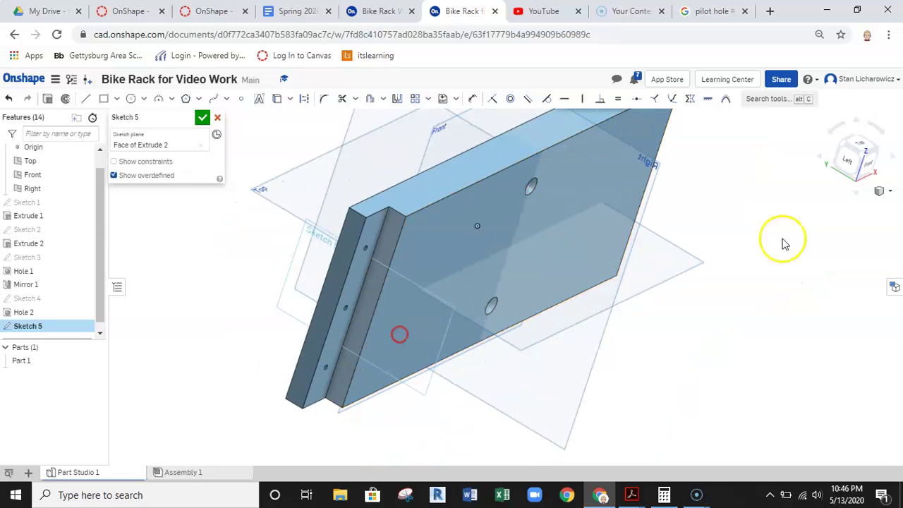
click(848, 170)
mouse_move(534, 250)
middle_down()
mouse_move(296, 310)
mouse_move(275, 247)
middle_up()
click(85, 98)
drag(247, 227, 675, 345)
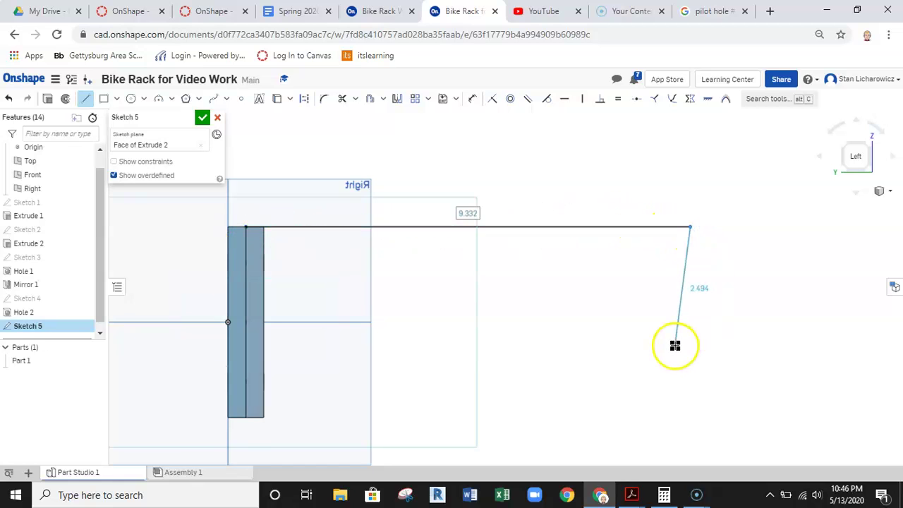
- Sketch a short horizontal line about 0.76 in long outward from the shoulder face's bottom inner corner
click(85, 98)
click(247, 418)
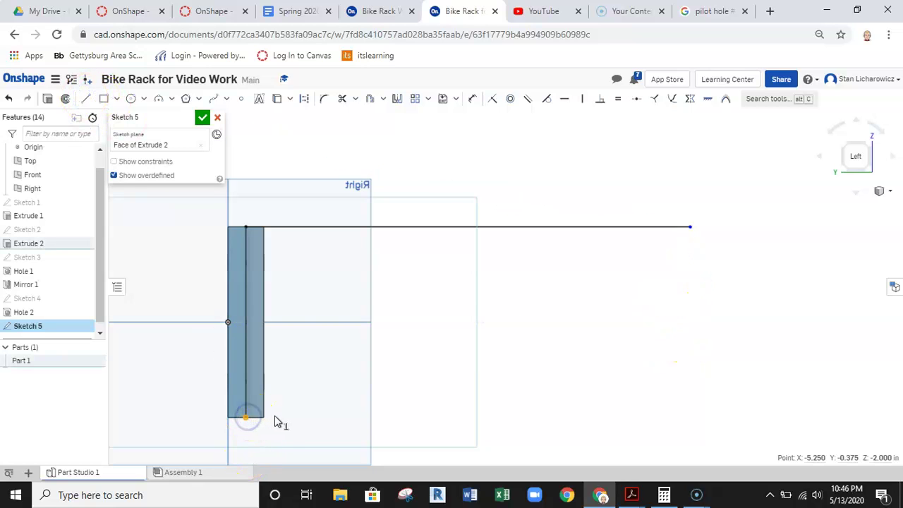
click(84, 99)
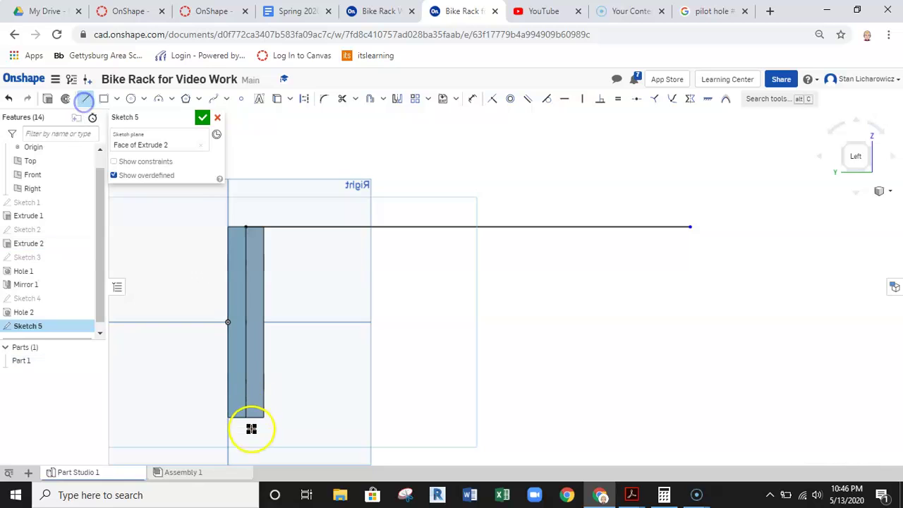
mouse_move(282, 417)
mouse_down()
mouse_move(332, 429)
mouse_move(642, 306)
mouse_move(679, 305)
mouse_move(669, 301)
mouse_move(691, 292)
mouse_move(614, 350)
mouse_up()
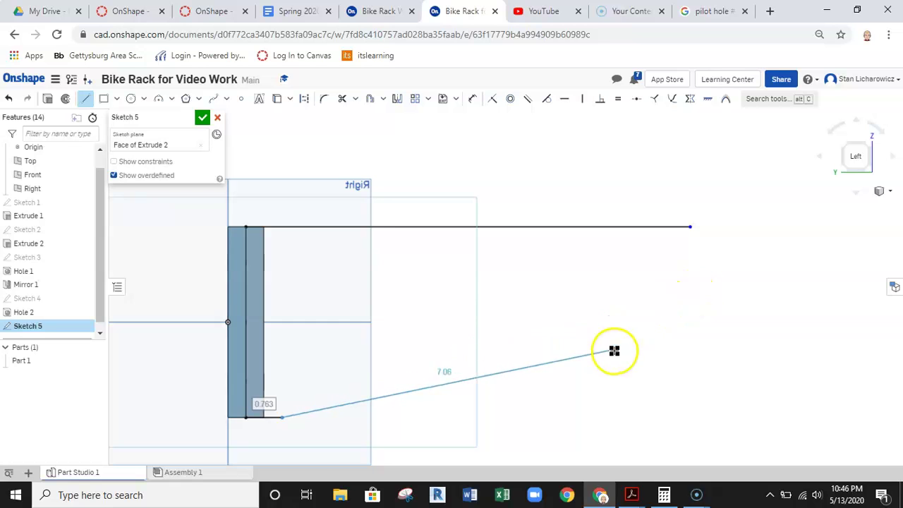
key(Escape)
- Dimension the long top line to 9.5 in
scroll(387, 329, down, 2)
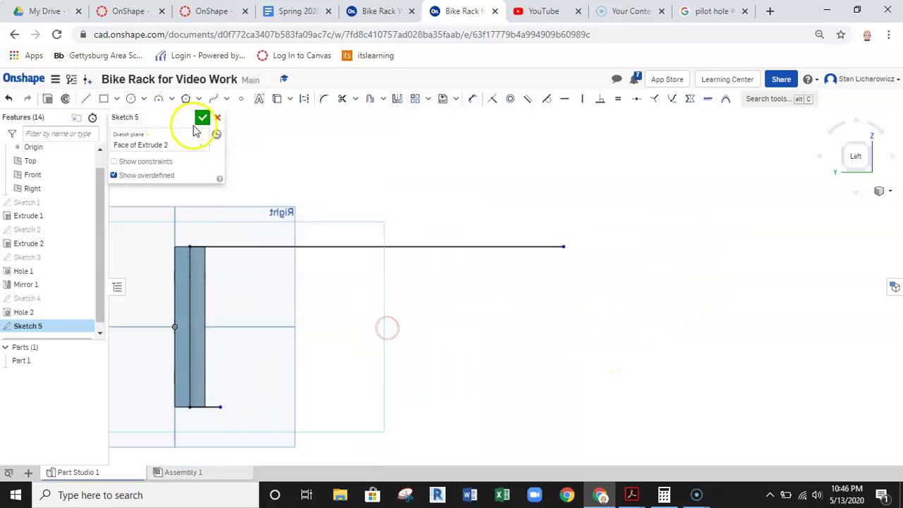
middle_drag(399, 140, 443, 131)
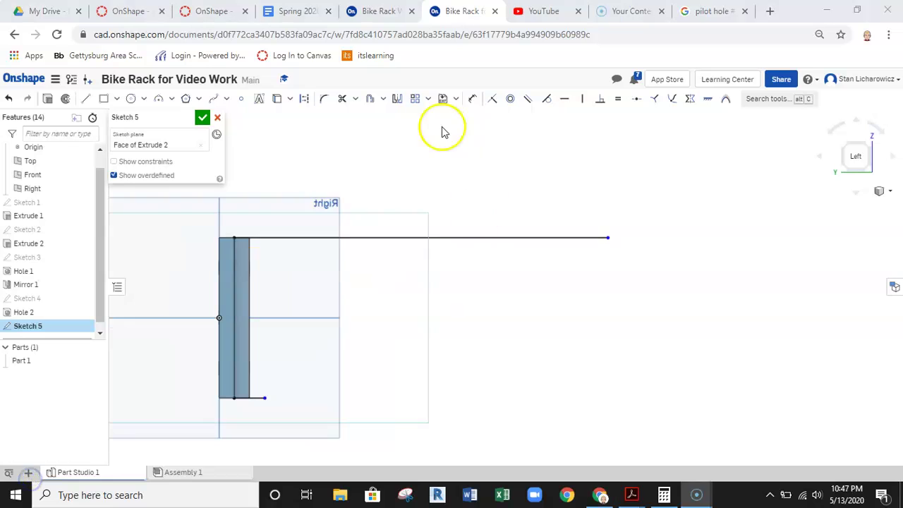
click(472, 100)
click(470, 238)
click(448, 178)
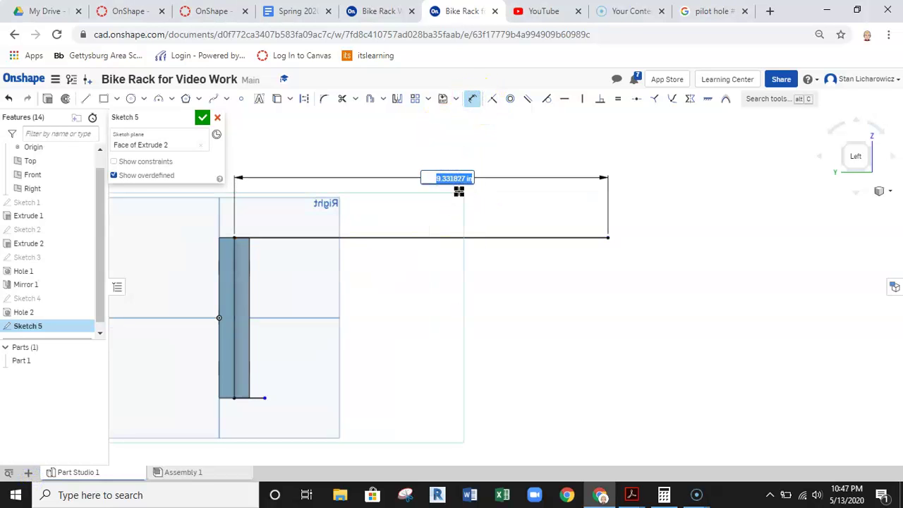
key(Return)
- Sketch a circle about 2.48 in in diameter centred on the free end of the top line
mouse_move(618, 246)
middle_down()
mouse_move(441, 264)
mouse_move(442, 250)
mouse_move(412, 271)
middle_up()
middle_drag(473, 286, 471, 270)
click(129, 98)
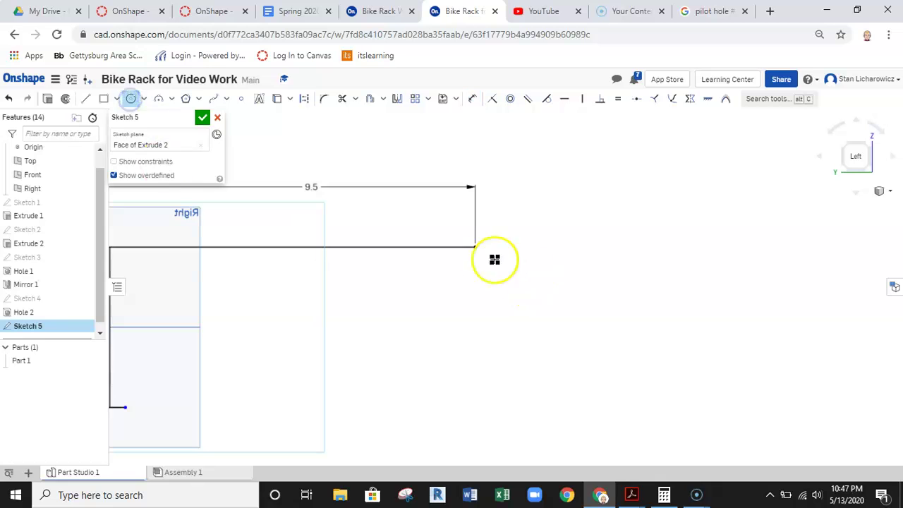
click(475, 247)
click(519, 272)
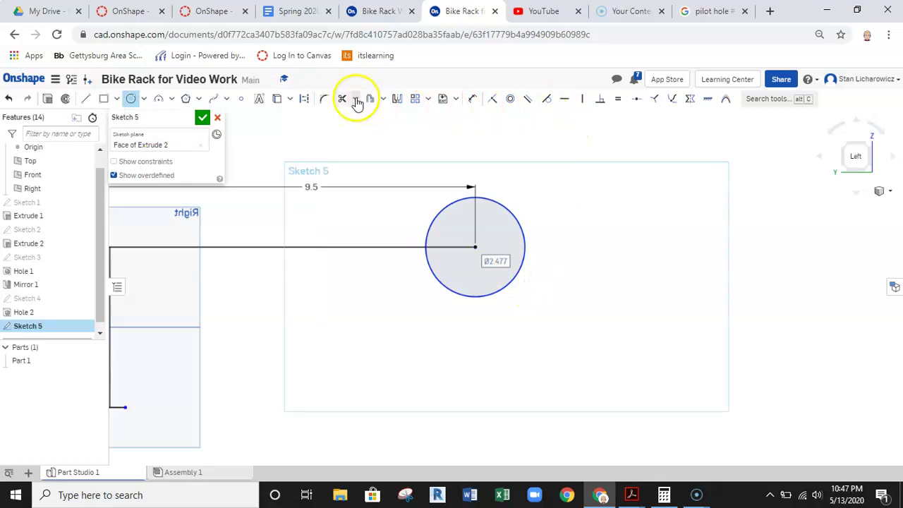
- Dimension the circle at the end of the top line to a diameter of 1.5 in
click(473, 98)
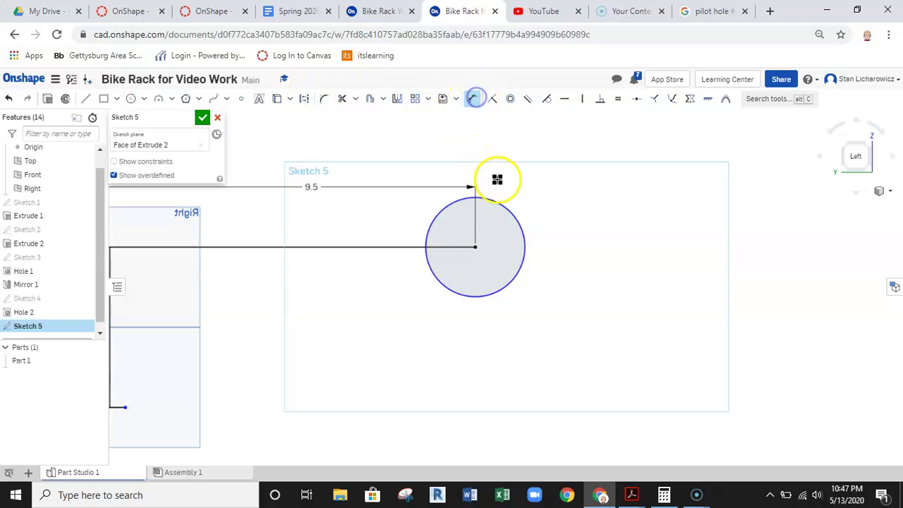
click(502, 206)
right_click(536, 175)
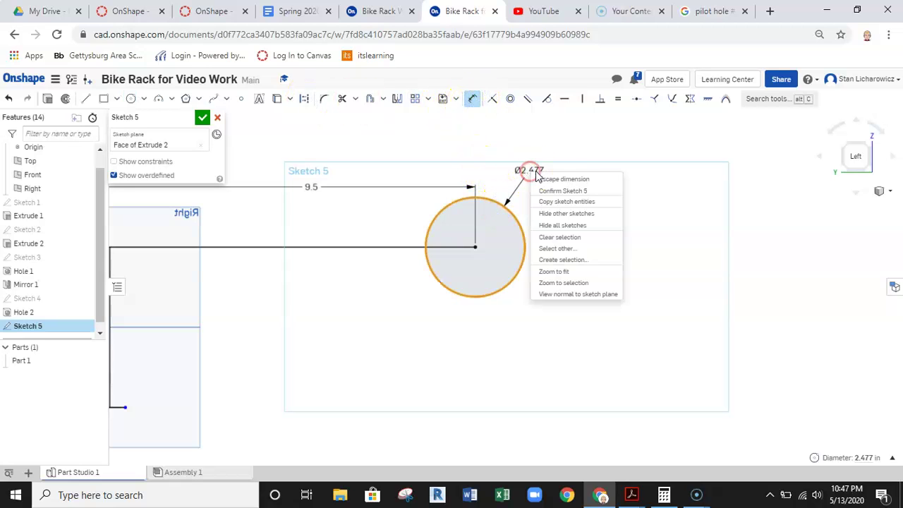
click(534, 162)
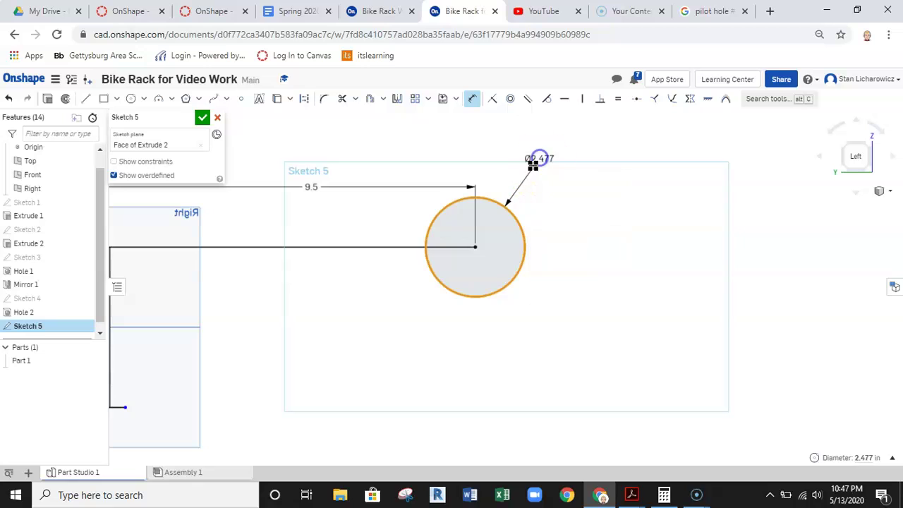
click(532, 178)
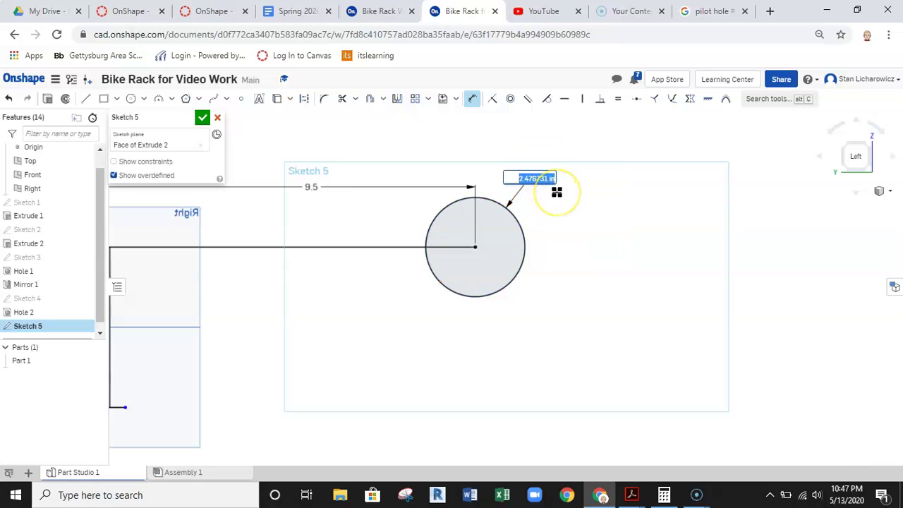
key(Return)
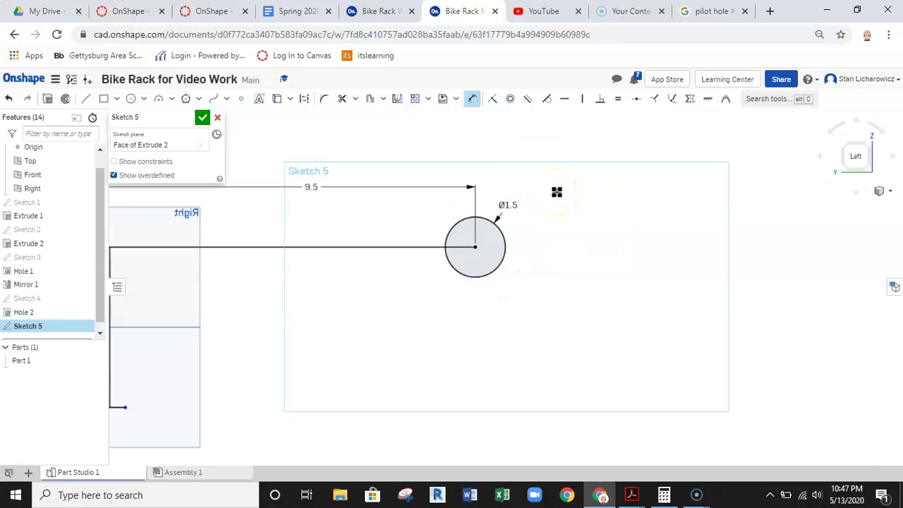
- Sketch a larger concentric circle about 3.8 in across around the 1.5 in circle and dimension its diameter to 1.75 in
scroll(518, 244, up, 3)
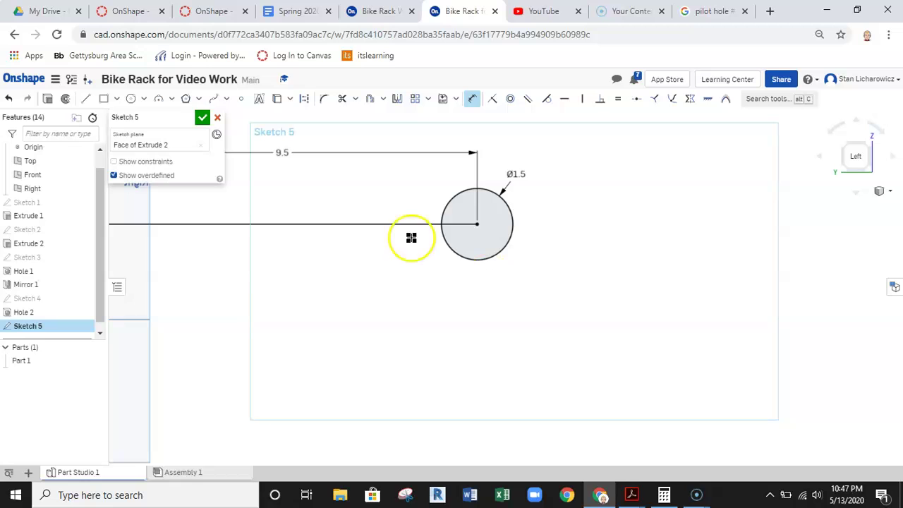
click(130, 98)
click(482, 224)
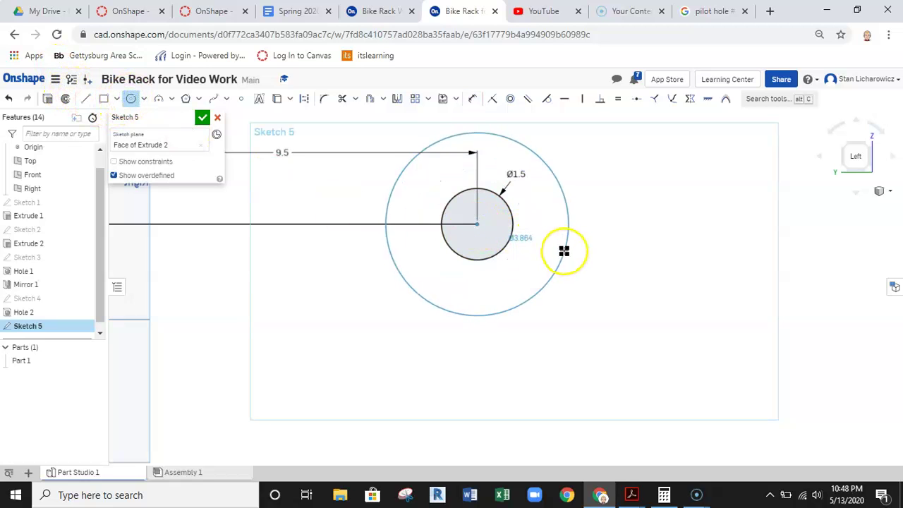
click(475, 99)
click(563, 190)
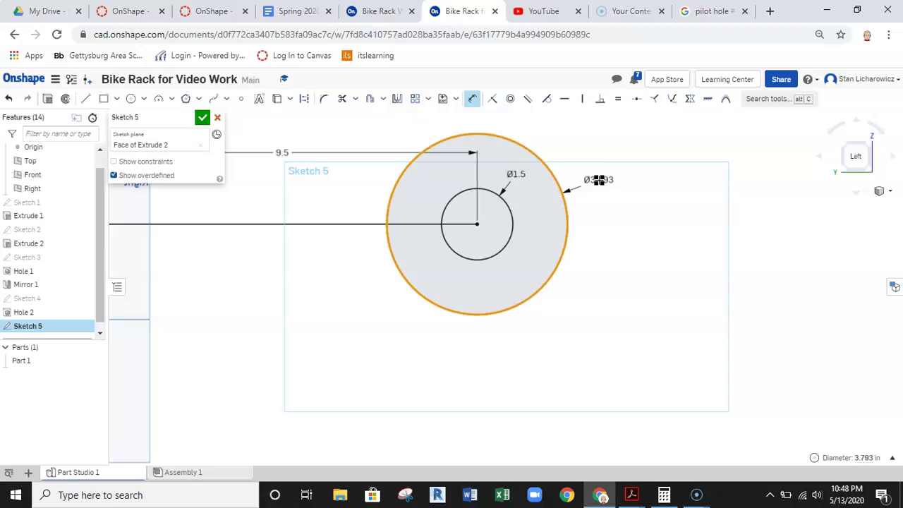
click(605, 180)
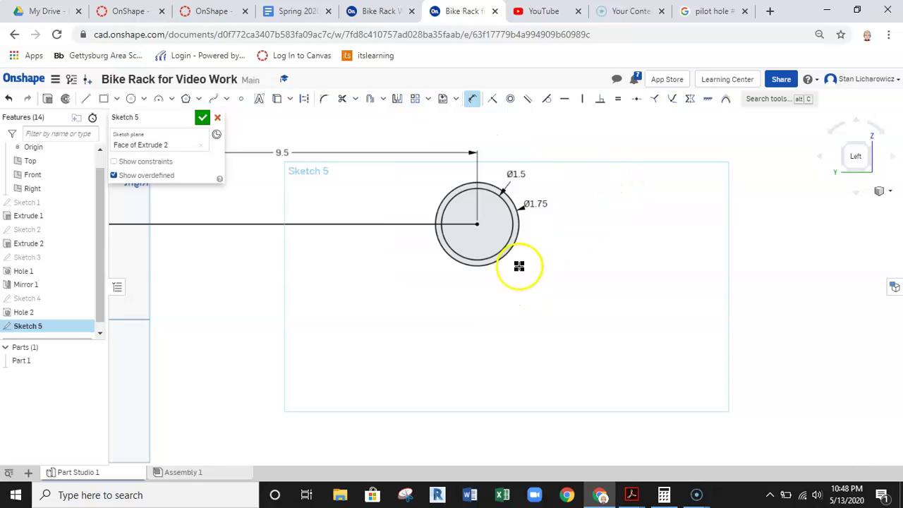
- Check the arm's outer radius in the drawing PDF and set the outer circle's diameter to 3.5 in
key(alt+Tab)
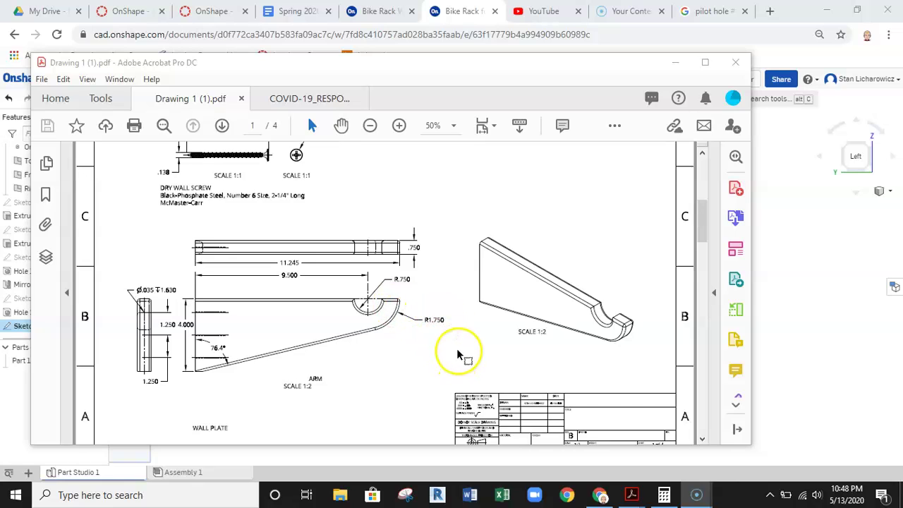
click(15, 474)
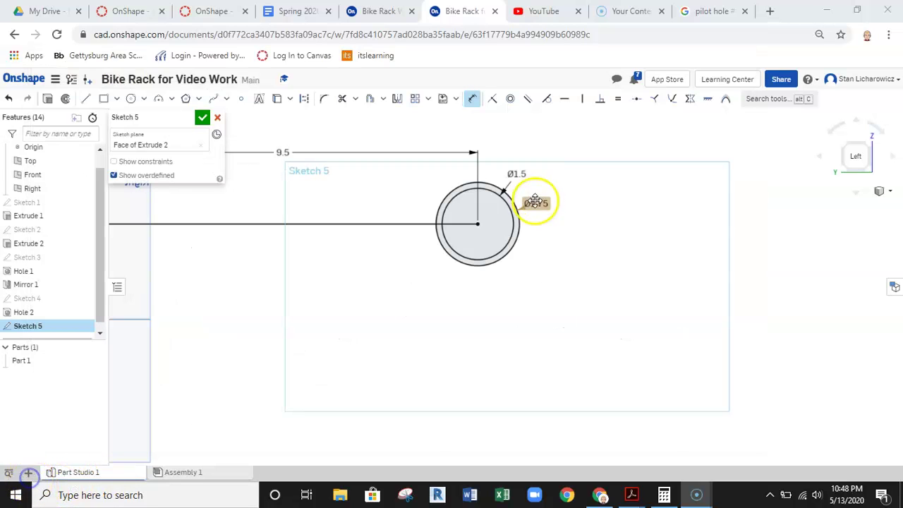
double_click(536, 202)
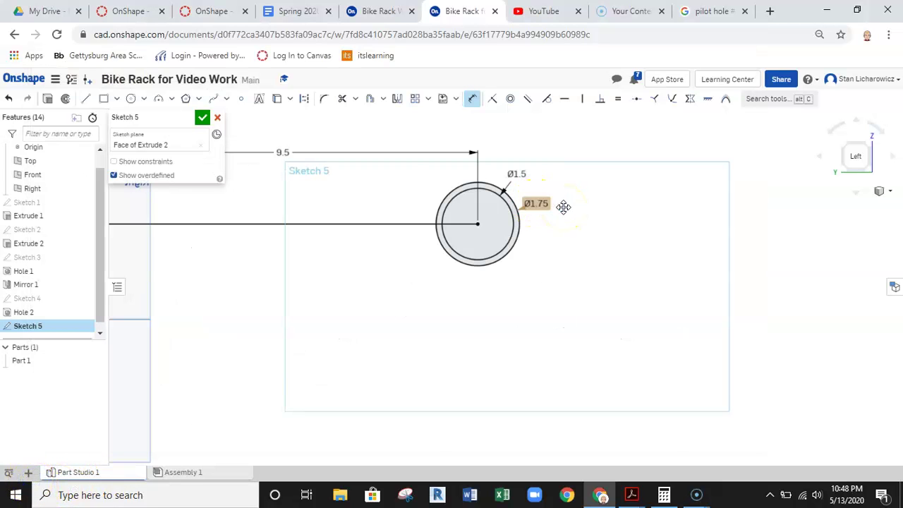
text(3.5)
key(Return)
scroll(586, 240, down, 2)
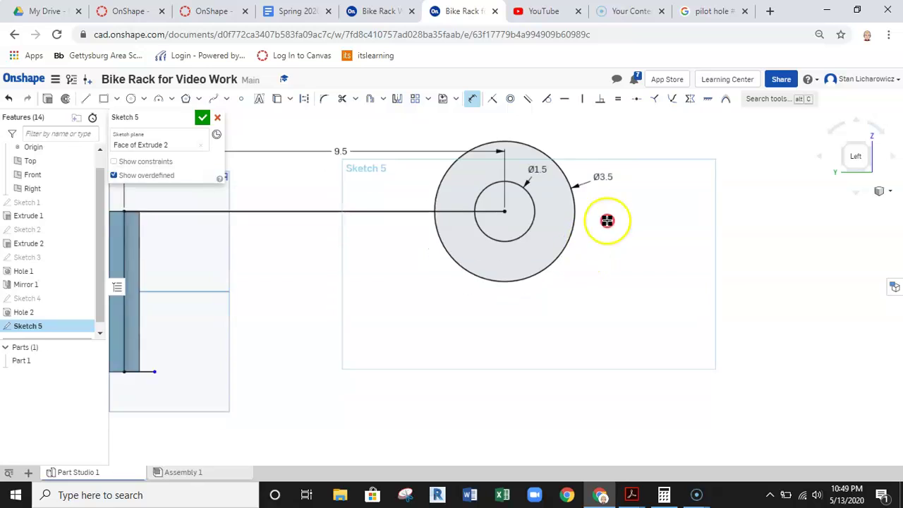
- Sketch a sloped line about 11.02 in long from the short bottom line's free end to just below and beyond the outer circle
middle_drag(606, 221, 612, 218)
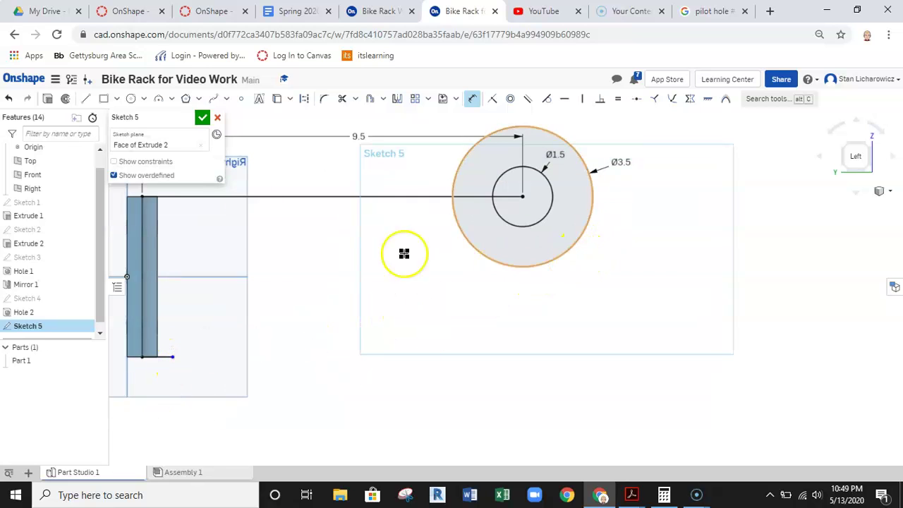
click(87, 99)
click(177, 359)
drag(174, 360, 603, 261)
click(604, 262)
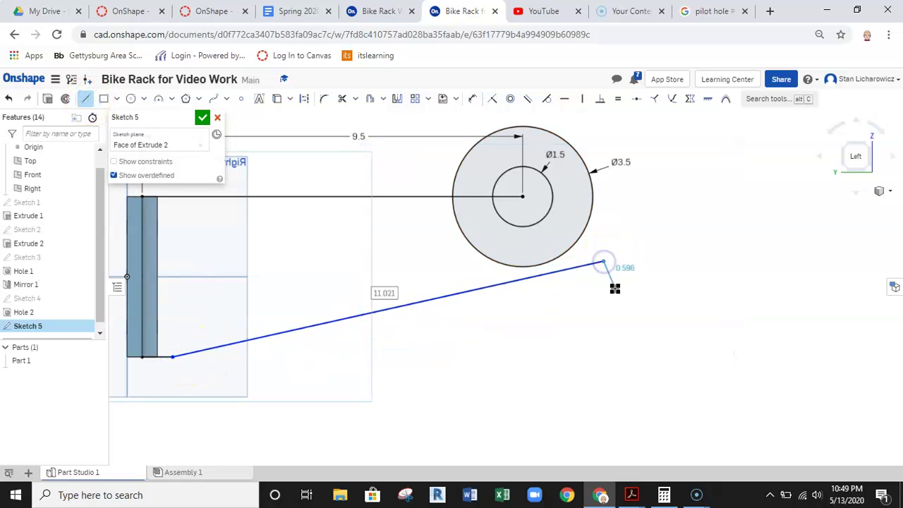
- Make the sloped line tangent to the outer circle and sketch a horizontal line about 2.18 in long from the circles' centre outward
click(548, 103)
click(581, 267)
click(553, 263)
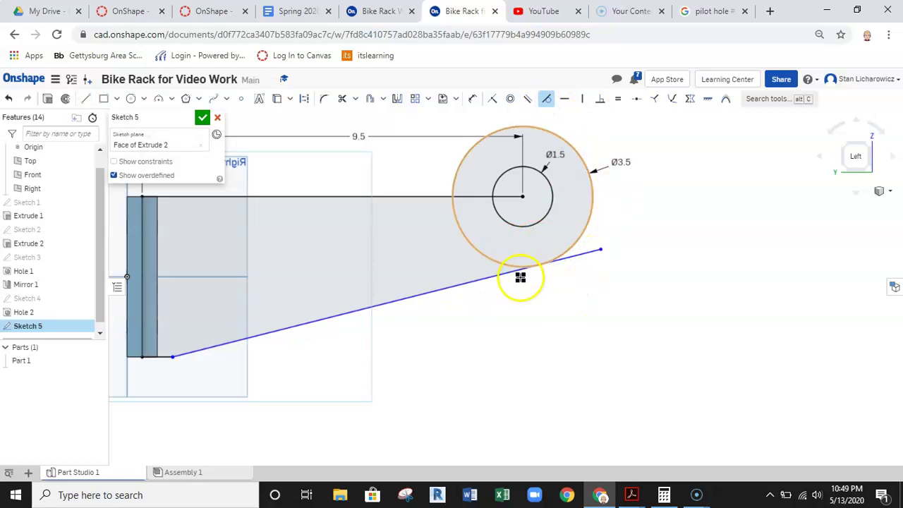
middle_drag(592, 290, 552, 303)
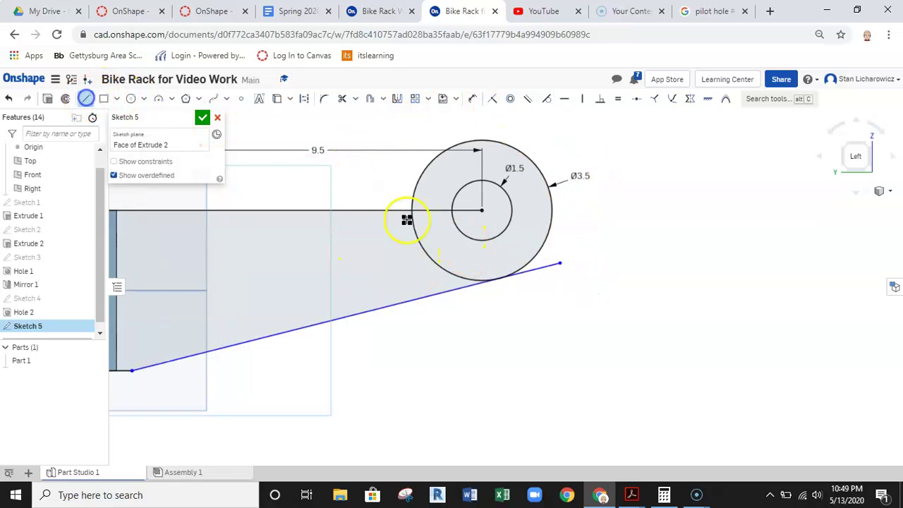
click(570, 212)
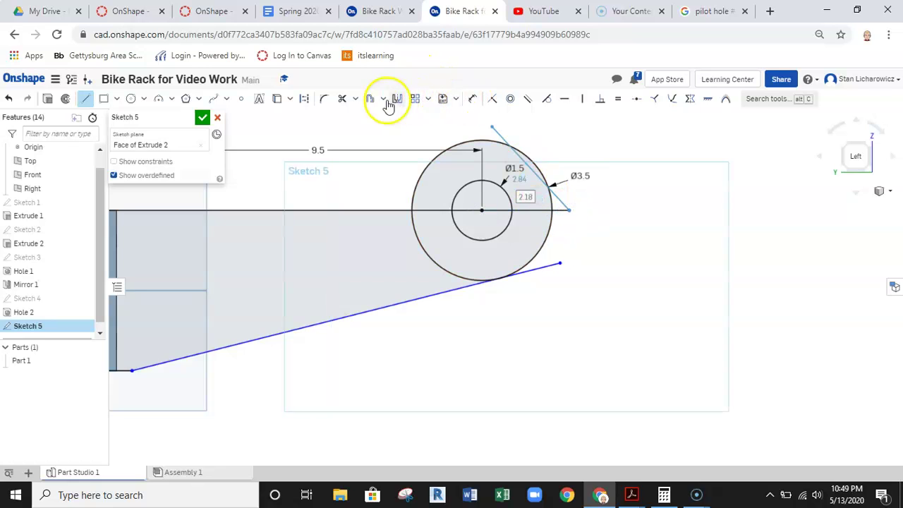
- Trim the circles' upper halves, the overhanging line ends and the inner segments to leave the hooked arm outline, and accept the sketch
click(343, 100)
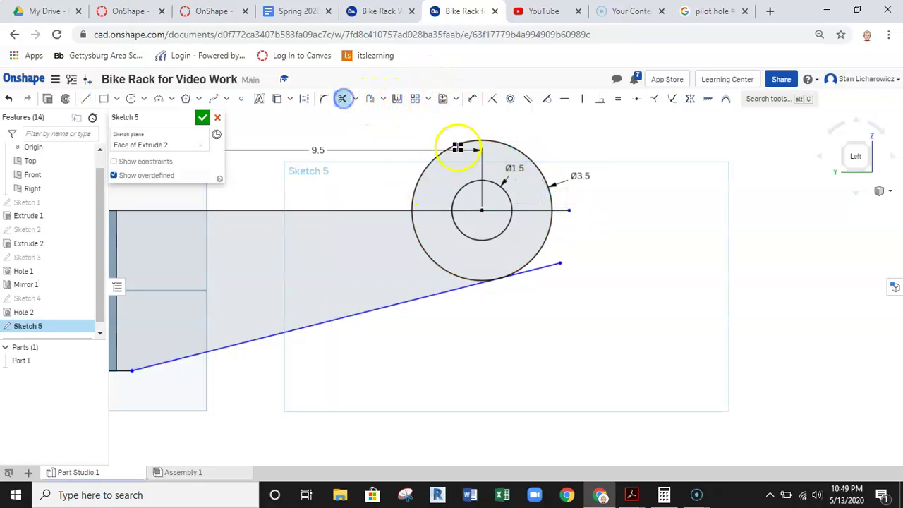
click(499, 141)
click(490, 183)
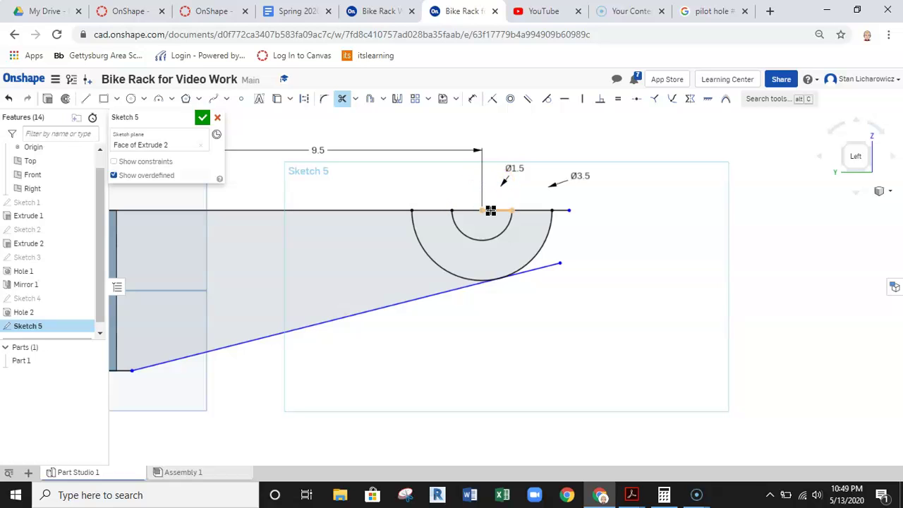
click(469, 211)
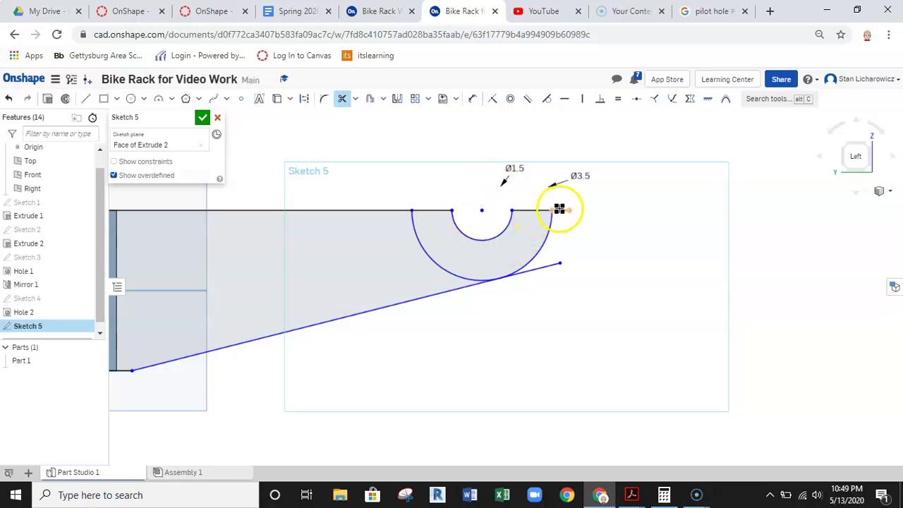
click(438, 264)
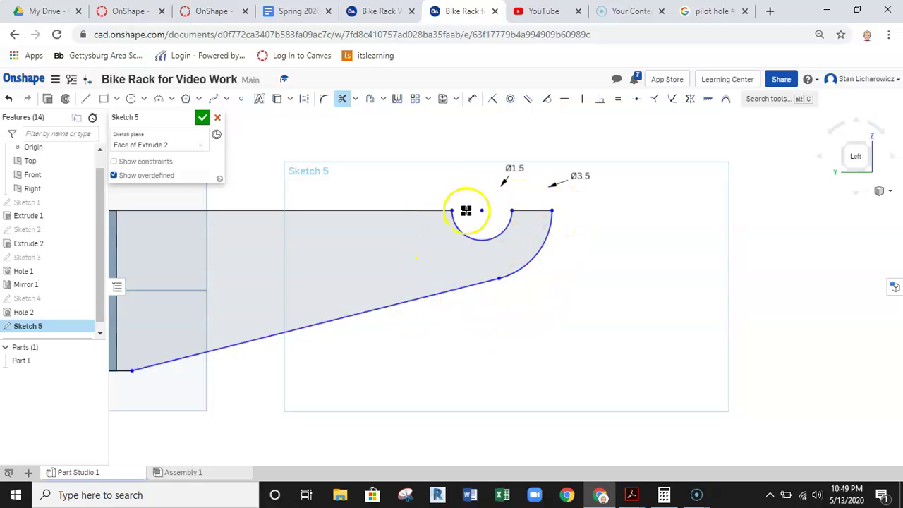
scroll(465, 226, up, 4)
scroll(526, 262, down, 5)
middle_drag(541, 269, 555, 297)
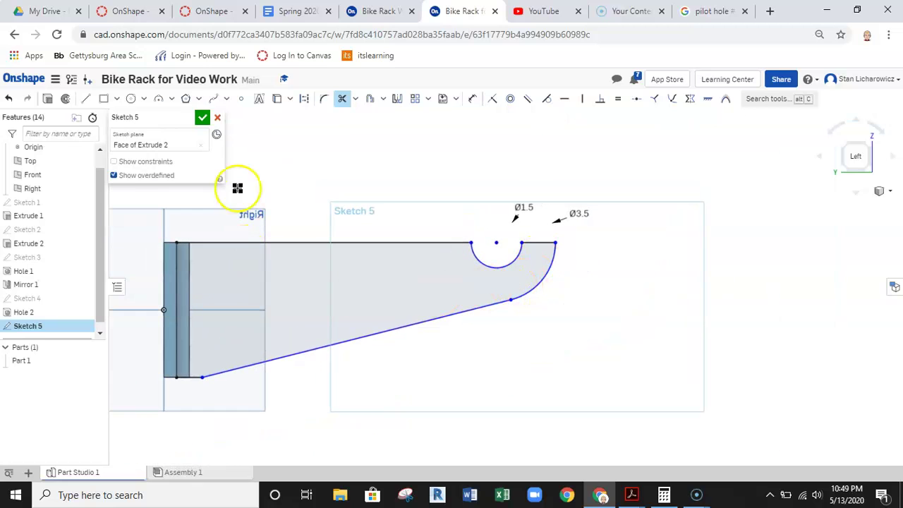
click(203, 119)
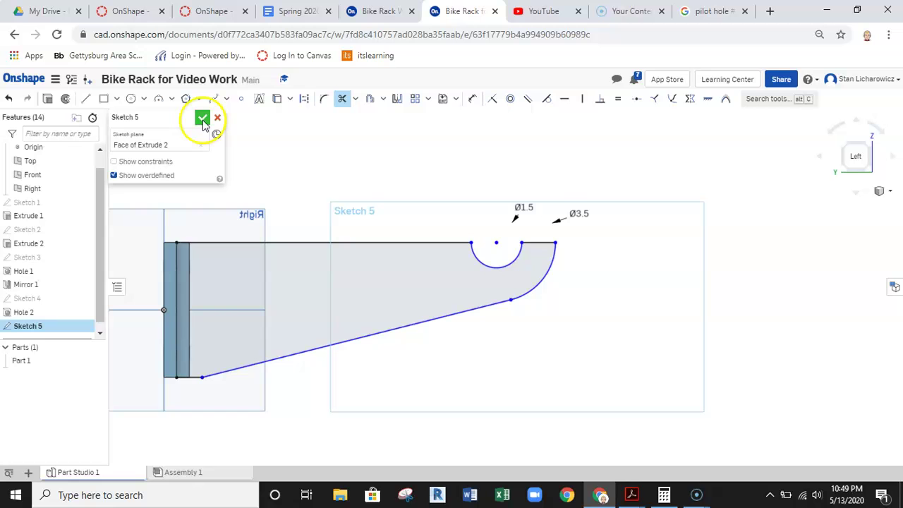
click(202, 120)
- Extrude the arm region in front of the rabbet shoulder 1 in as a new part
right_drag(786, 220, 767, 242)
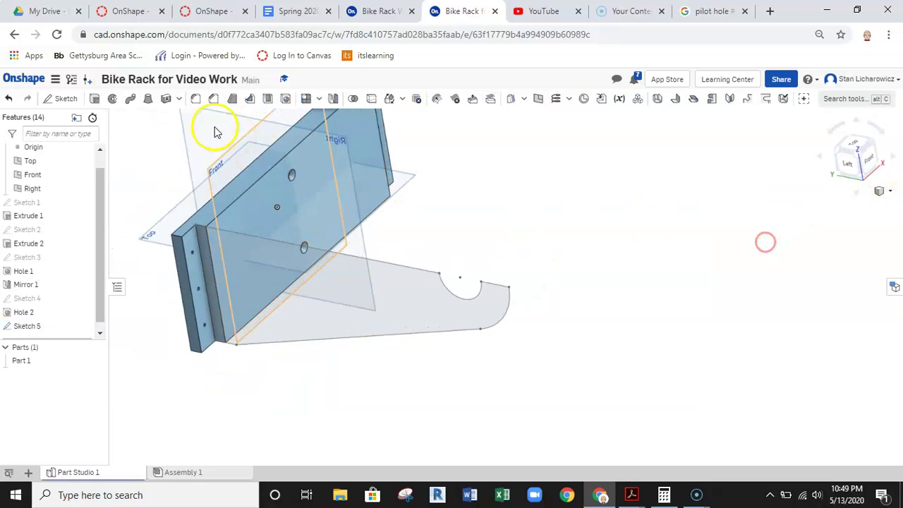
click(95, 100)
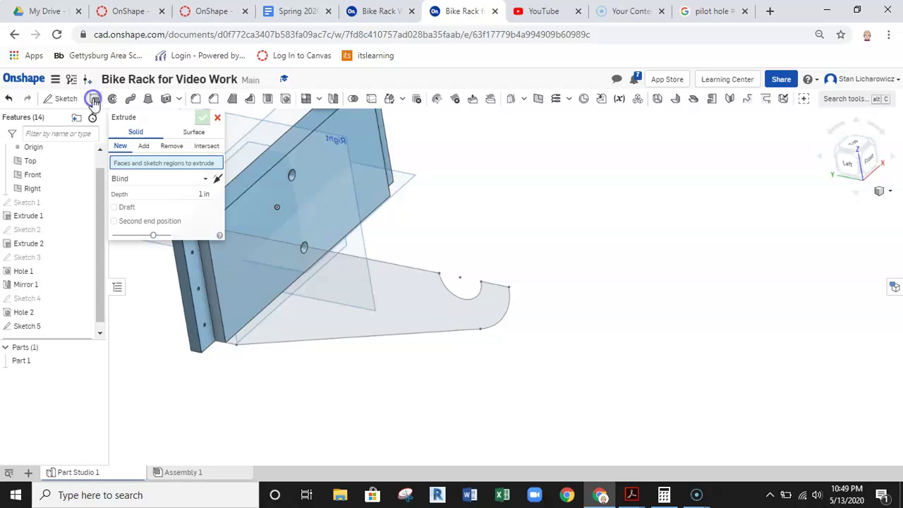
click(412, 310)
mouse_move(346, 335)
right_down()
mouse_move(544, 348)
mouse_move(540, 329)
mouse_move(522, 324)
mouse_move(526, 335)
right_up()
scroll(459, 232, up, 5)
scroll(466, 245, down, 3)
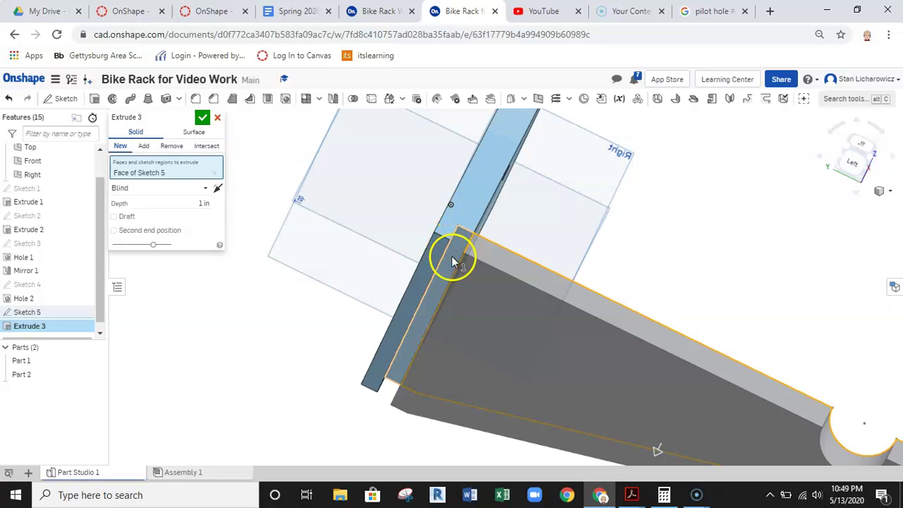
click(203, 117)
scroll(240, 282, down, 2)
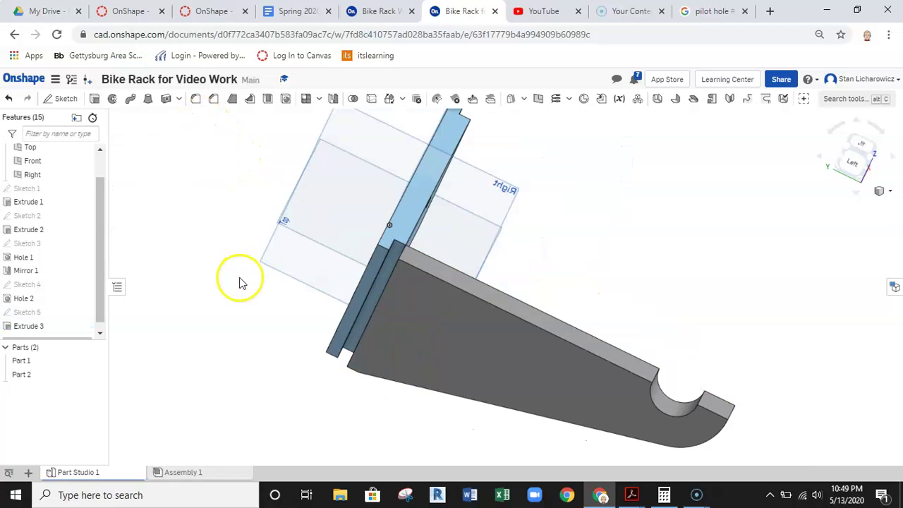
scroll(239, 282, down, 3)
- Reopen the arm sketch and try to delete the shoulder edge line that divides the profile at the wall plate
click(21, 375)
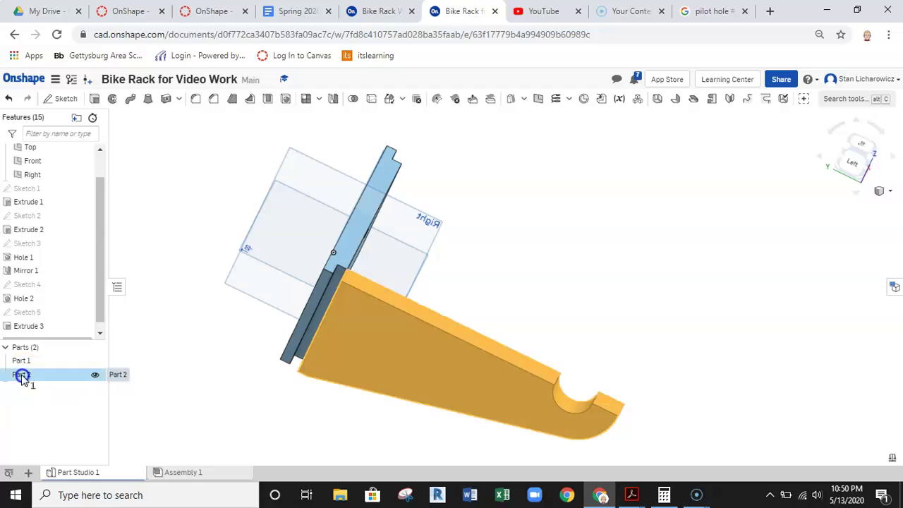
click(39, 378)
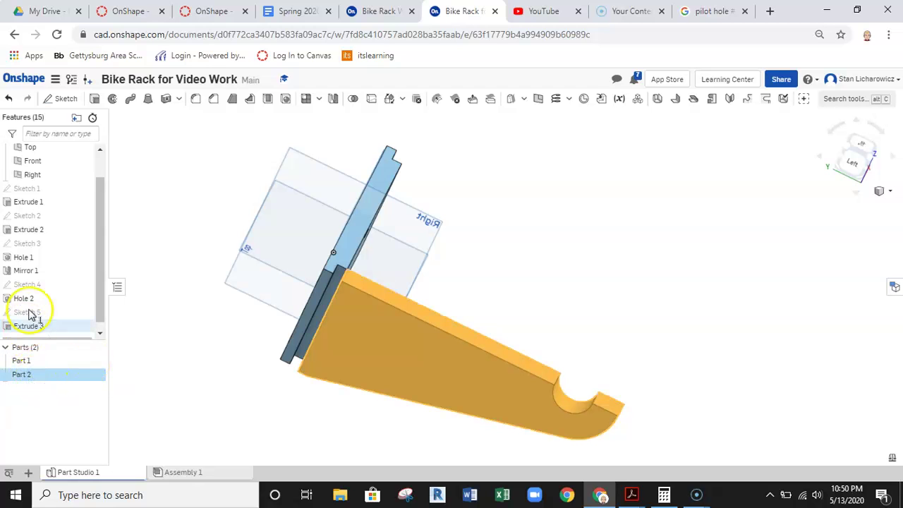
scroll(101, 272, down, 1)
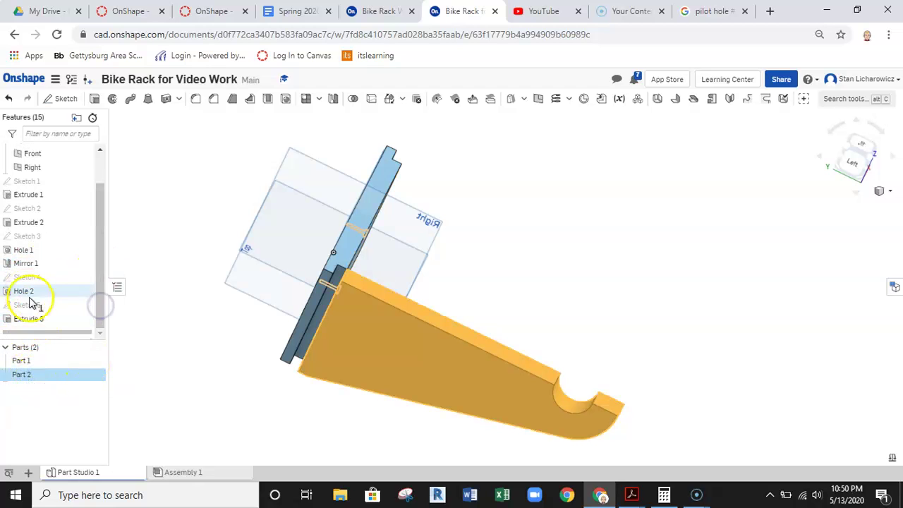
double_click(28, 305)
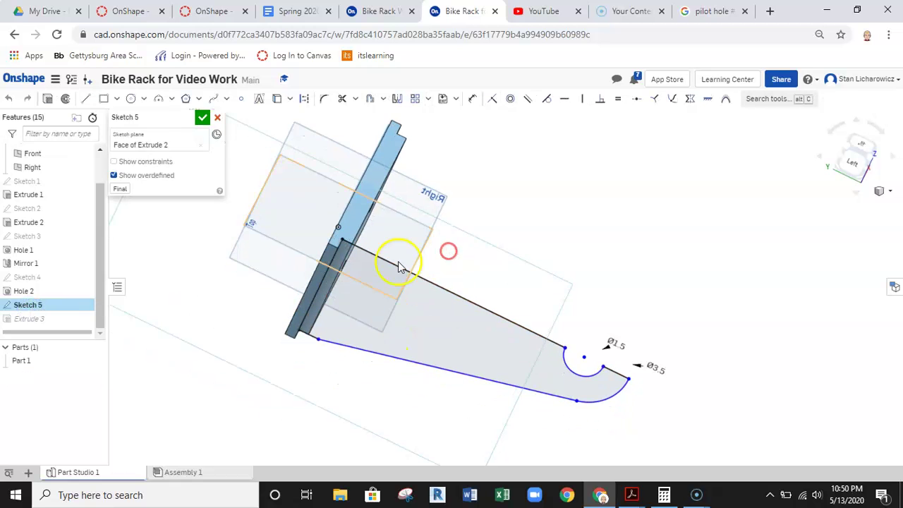
scroll(398, 261, up, 4)
click(360, 259)
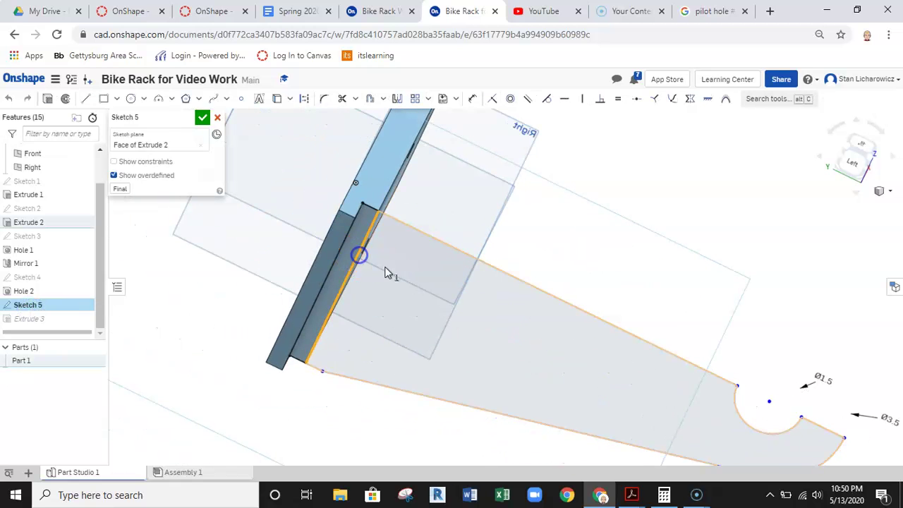
click(499, 156)
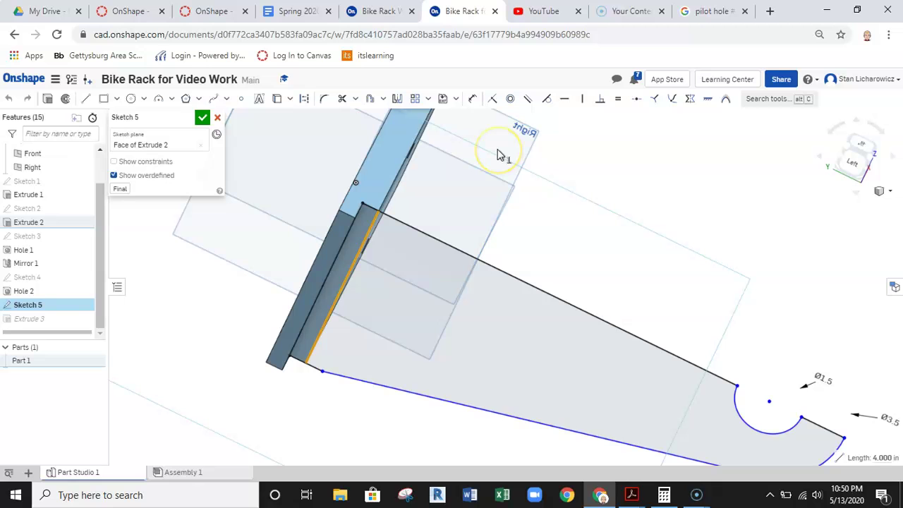
key(Delete)
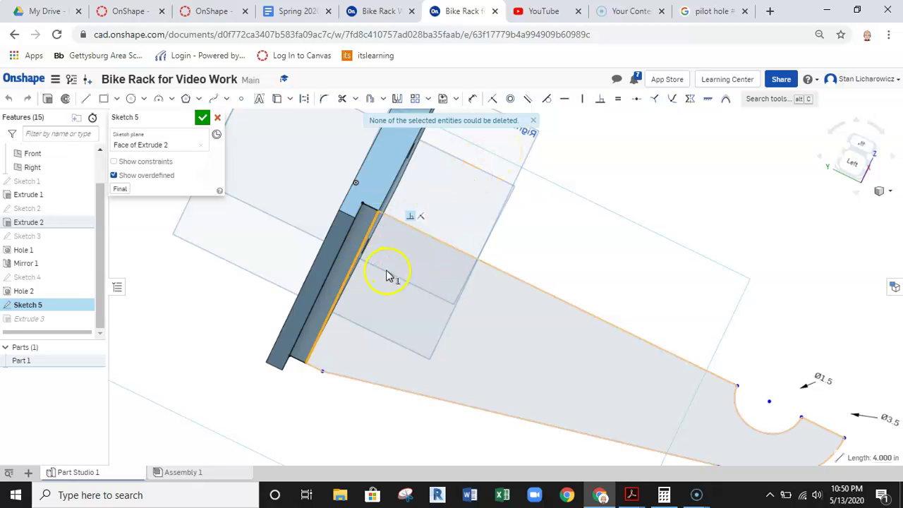
scroll(374, 215, up, 2)
scroll(353, 234, down, 2)
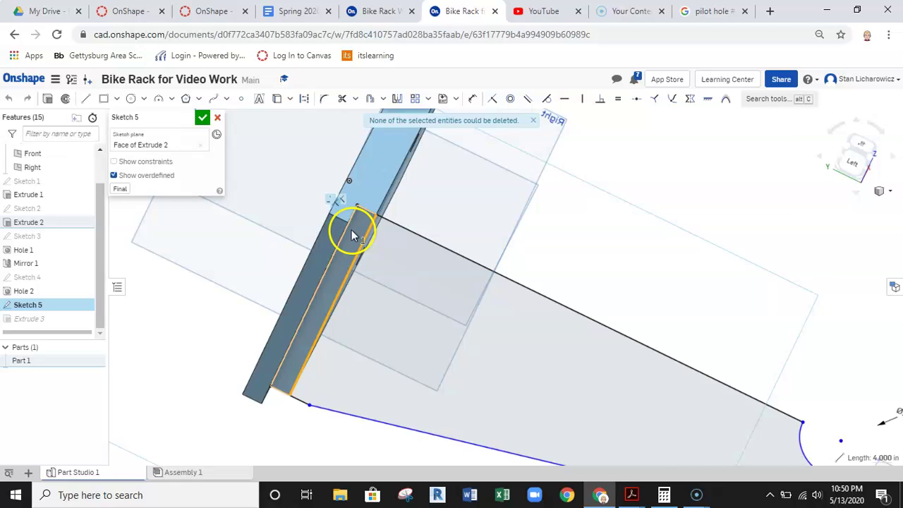
- Sketch a line along the rabbet's inner edge to close the arm profile against the wall plate, and accept the sketch
click(86, 98)
mouse_move(360, 209)
mouse_down()
mouse_move(307, 369)
mouse_move(285, 364)
mouse_up()
right_drag(545, 244, 529, 236)
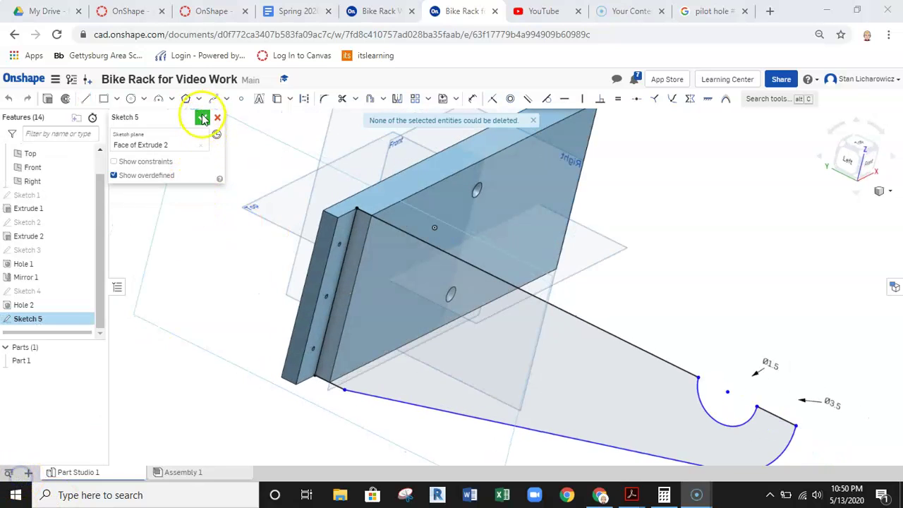
click(203, 118)
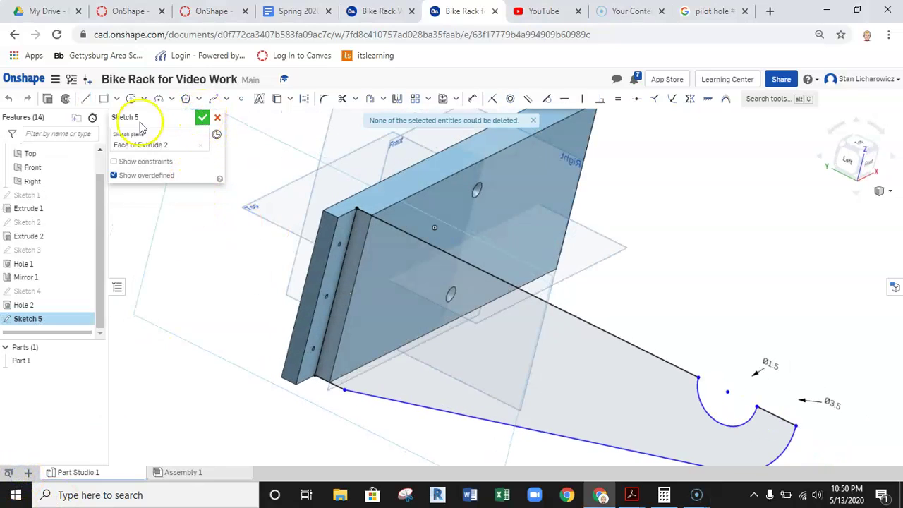
- Set up an extrusion of both arm sketch regions, including the narrow strip beside the rabbet, with a depth of 0.75 in
click(94, 98)
click(356, 254)
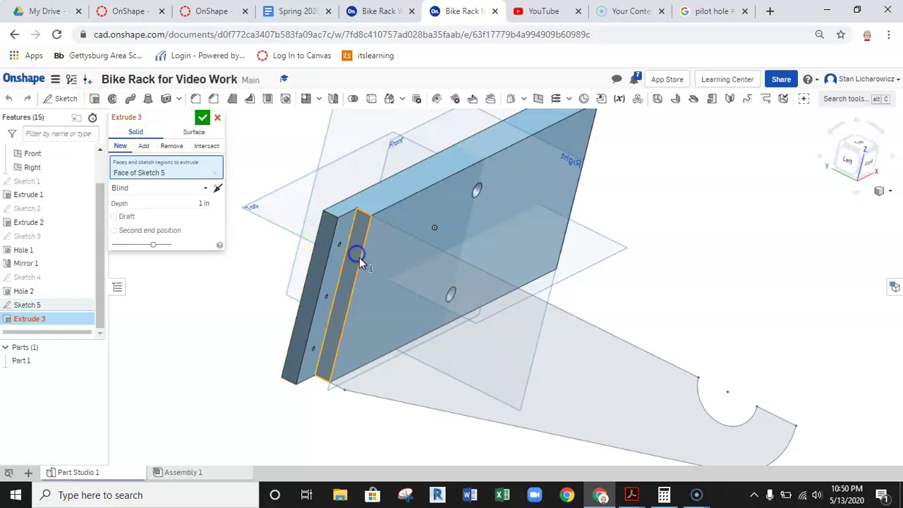
click(387, 263)
right_drag(388, 272, 392, 319)
right_drag(410, 201, 480, 240)
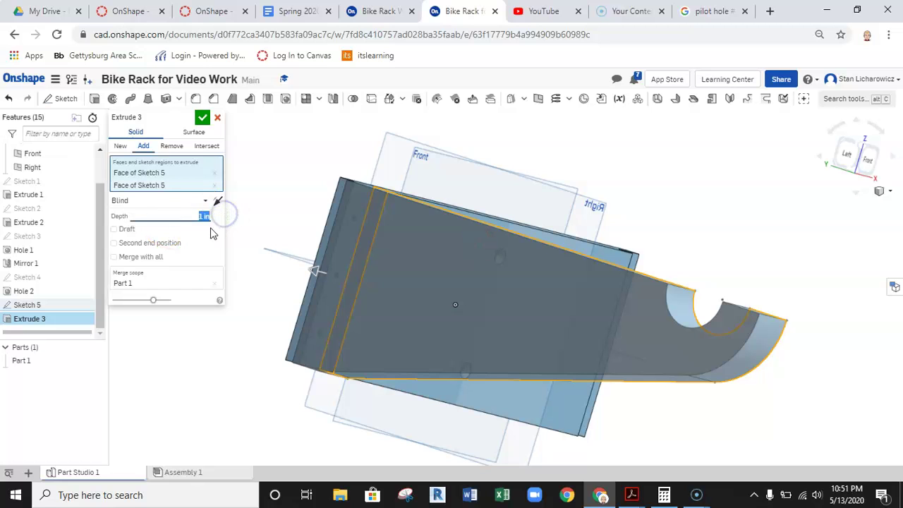
right_drag(416, 254, 396, 260)
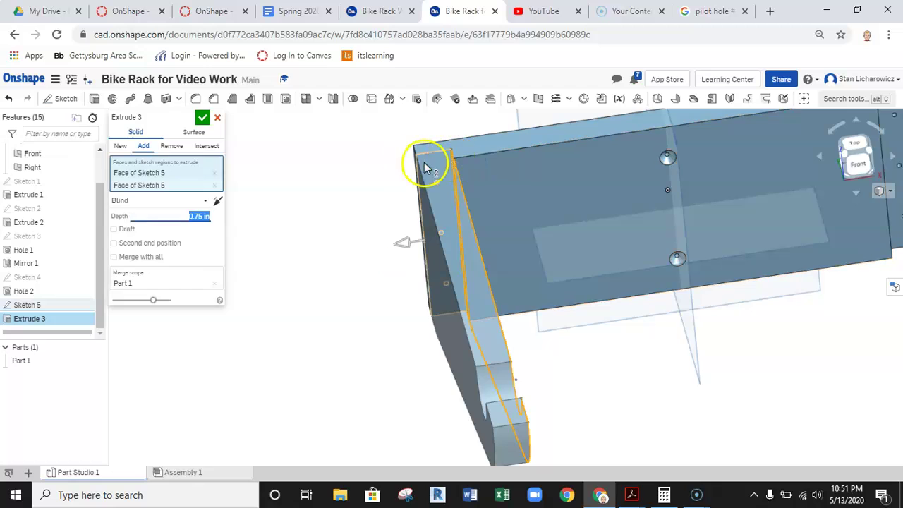
- Make the extruded arm a new separate part instead of adding it to the wall plate, and accept the extrusion
right_drag(412, 219, 431, 219)
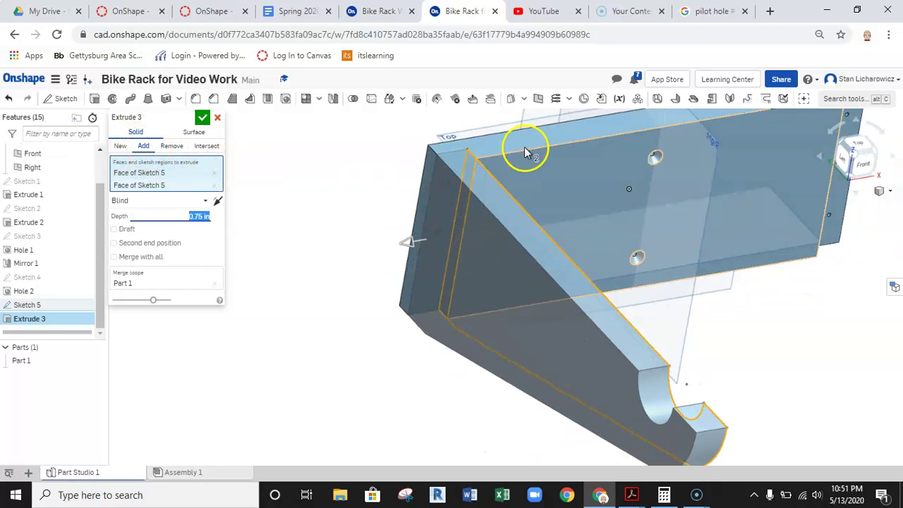
right_drag(525, 145, 437, 151)
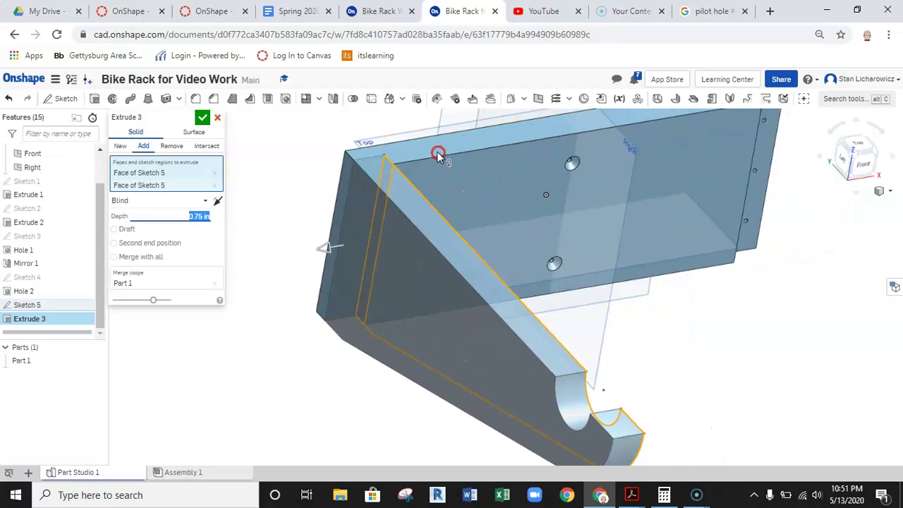
click(121, 147)
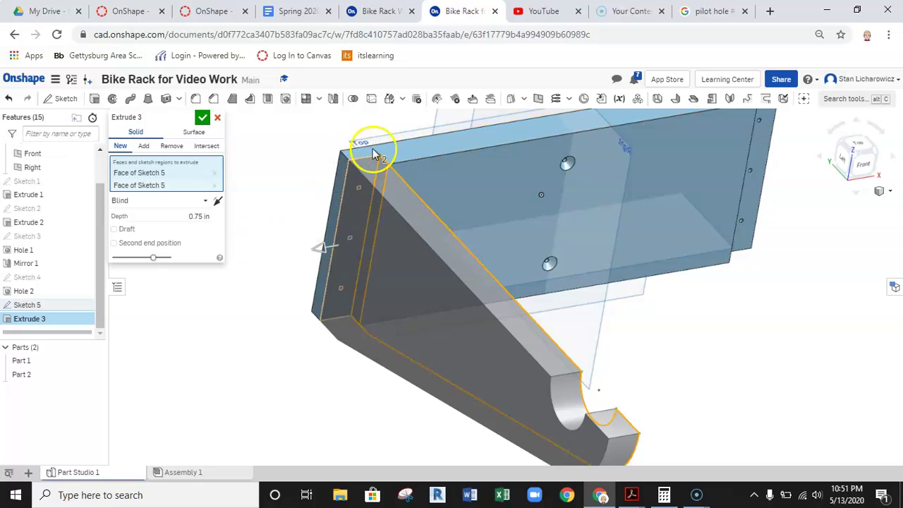
middle_drag(427, 178, 367, 178)
scroll(367, 177, up, 2)
scroll(367, 177, down, 2)
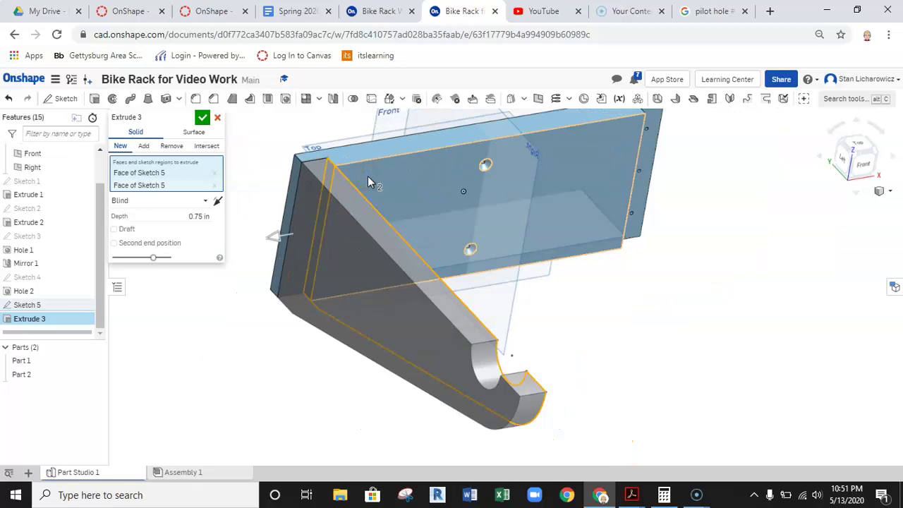
right_drag(550, 353, 381, 285)
scroll(395, 282, down, 3)
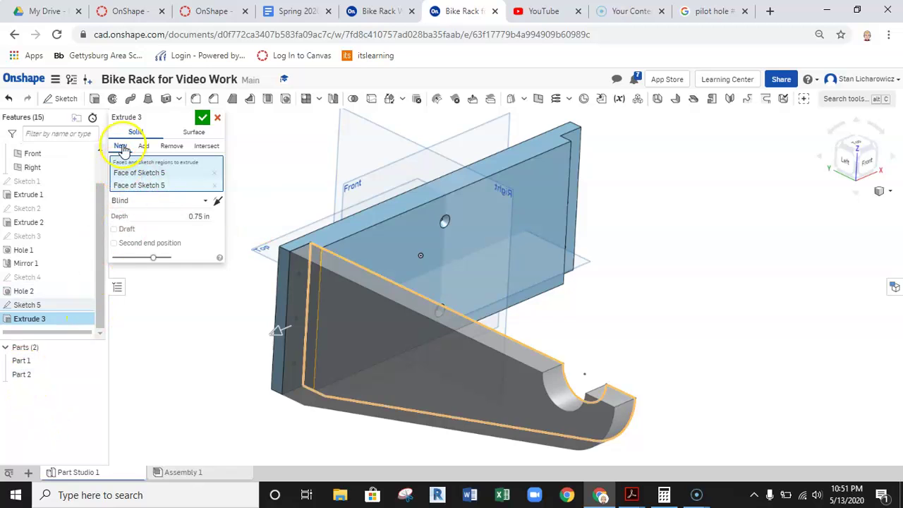
click(203, 120)
- Set up a fillet with a 0.125 in radius on the arm's two long sloped upper edges
mouse_move(615, 291)
right_down()
mouse_move(586, 252)
mouse_move(621, 291)
mouse_move(563, 256)
mouse_move(482, 268)
mouse_move(577, 261)
mouse_move(611, 270)
mouse_move(618, 284)
mouse_move(609, 284)
right_up()
click(498, 247)
right_drag(498, 247, 382, 254)
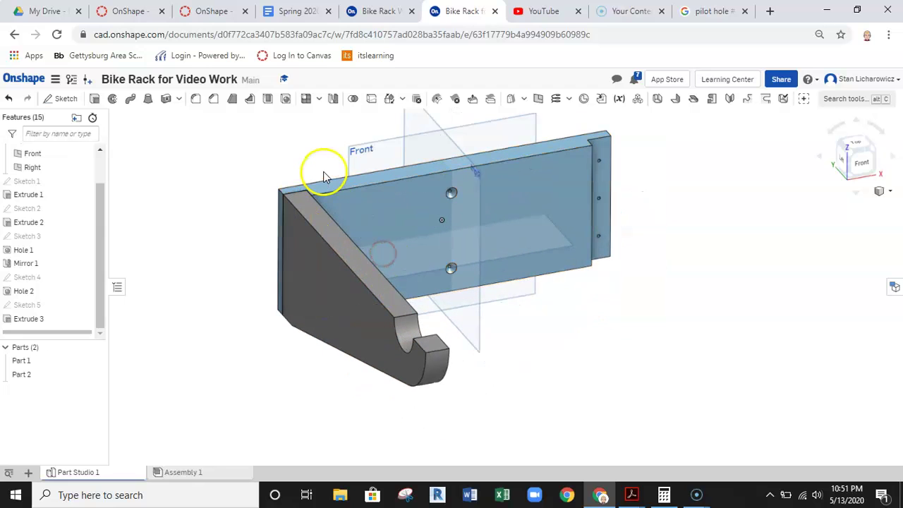
click(197, 102)
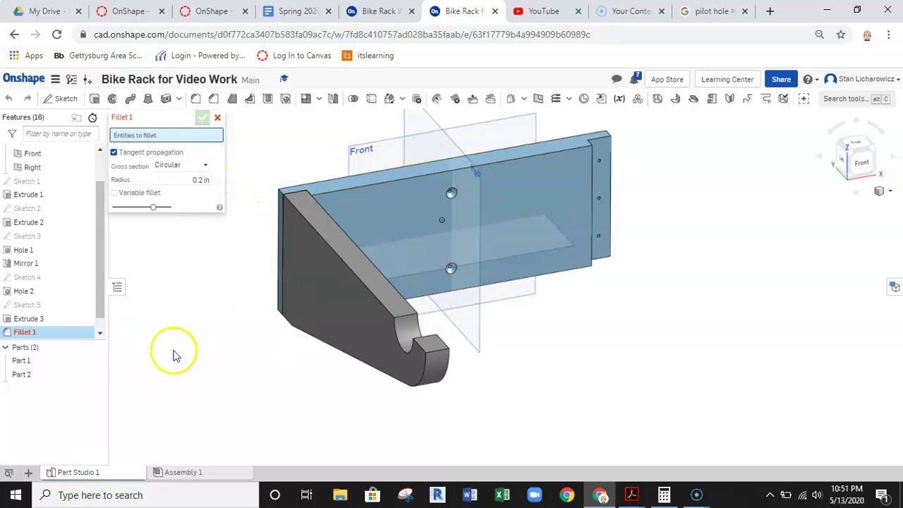
click(28, 480)
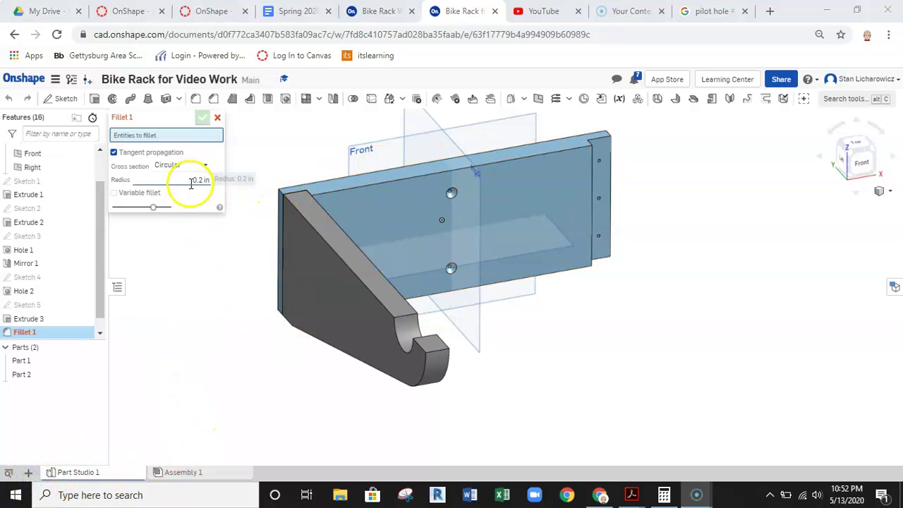
click(193, 181)
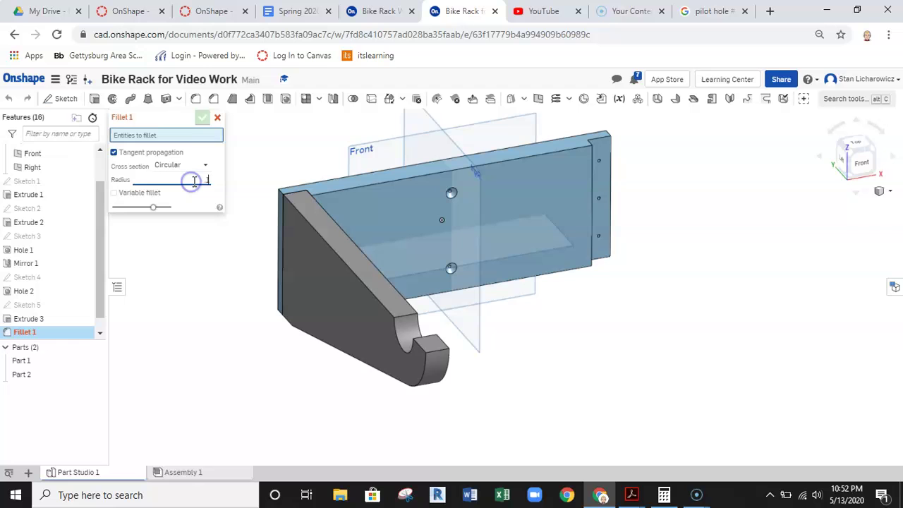
click(318, 233)
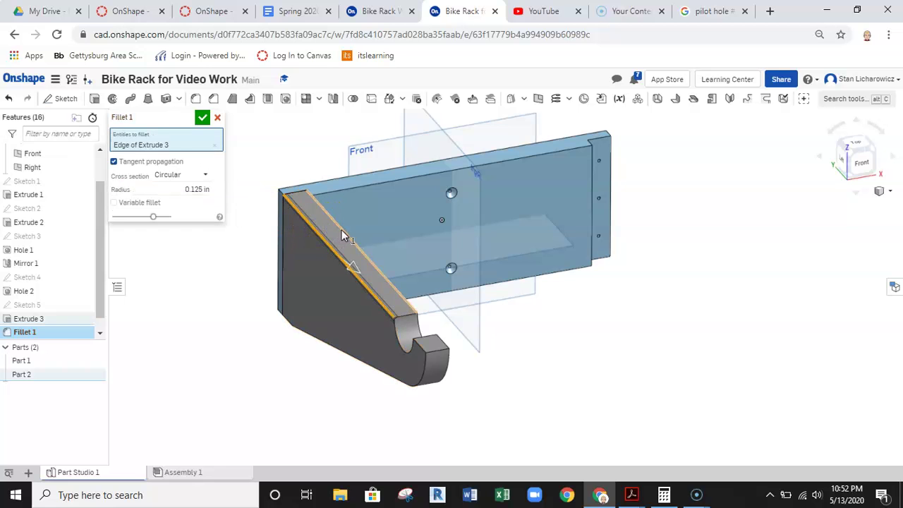
click(422, 316)
- Add both curved side edges of the arm's cradle and the far side edge of the hook tip to the fillet
scroll(408, 297, up, 5)
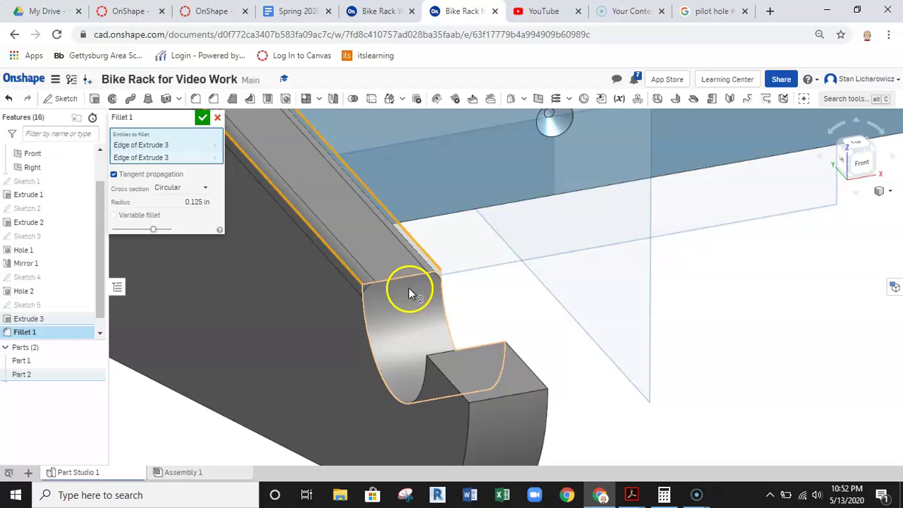
click(367, 339)
click(441, 305)
click(476, 358)
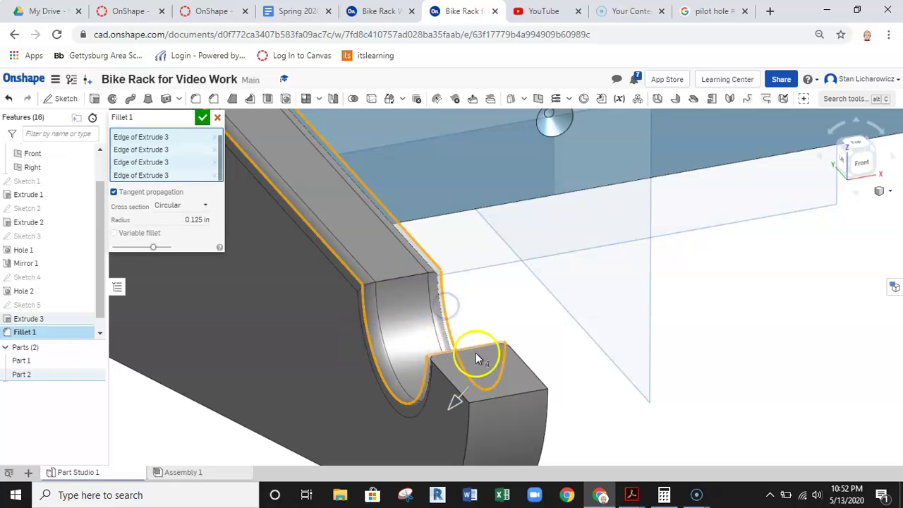
click(529, 368)
middle_drag(536, 338, 538, 252)
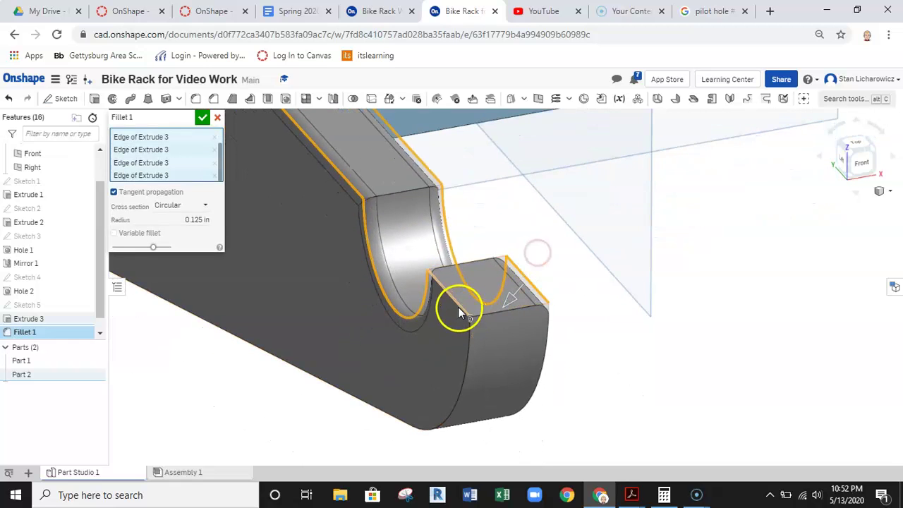
- Include the hook's rounded outer face and remaining edges in the arm fillet, and accept it
click(469, 352)
click(544, 362)
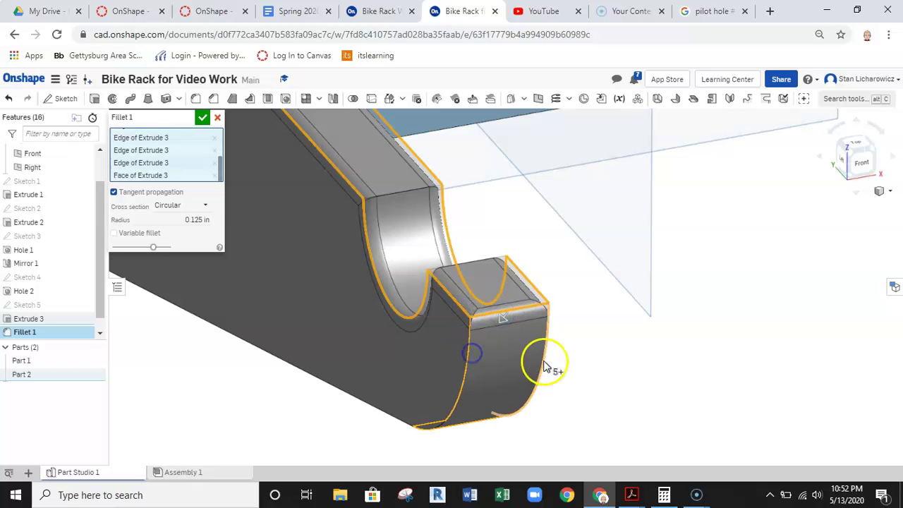
click(488, 384)
scroll(464, 367, down, 3)
middle_drag(441, 243, 532, 401)
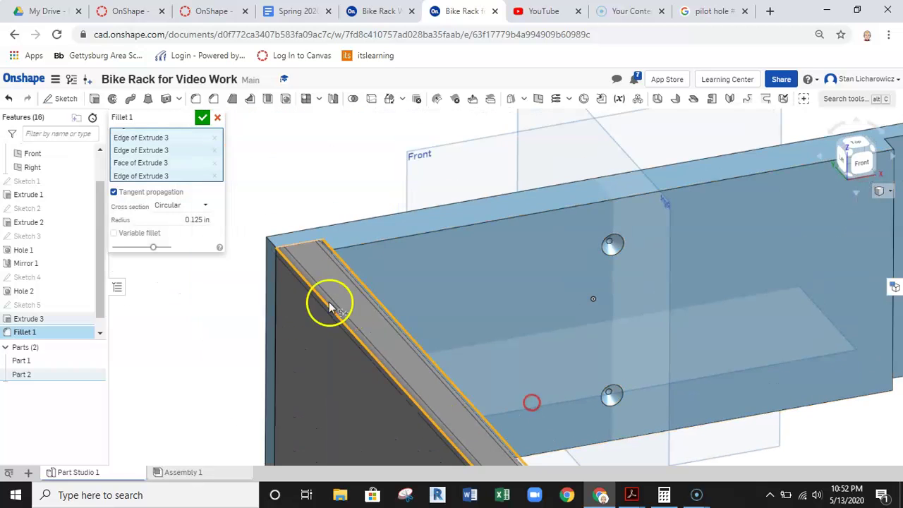
click(201, 119)
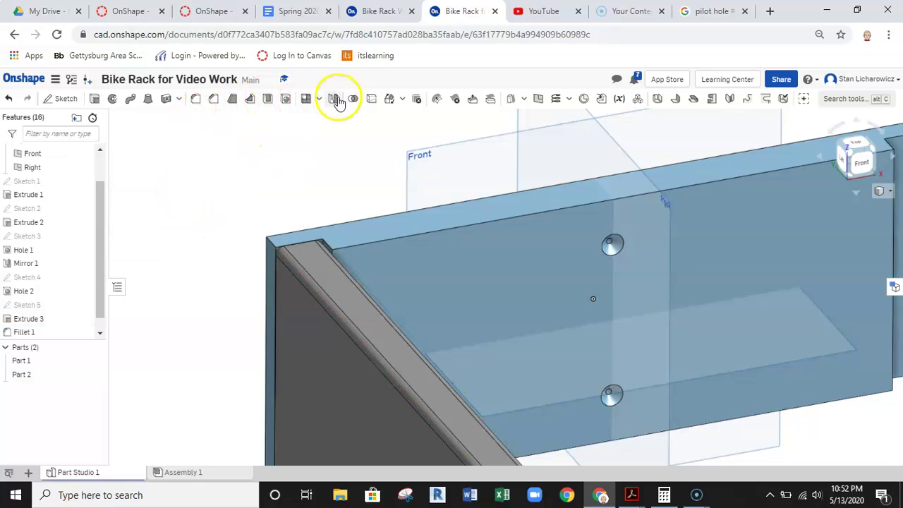
- Set up a second fillet with a 0.125 in radius on the wall plate's long upper and lower front edges
click(201, 103)
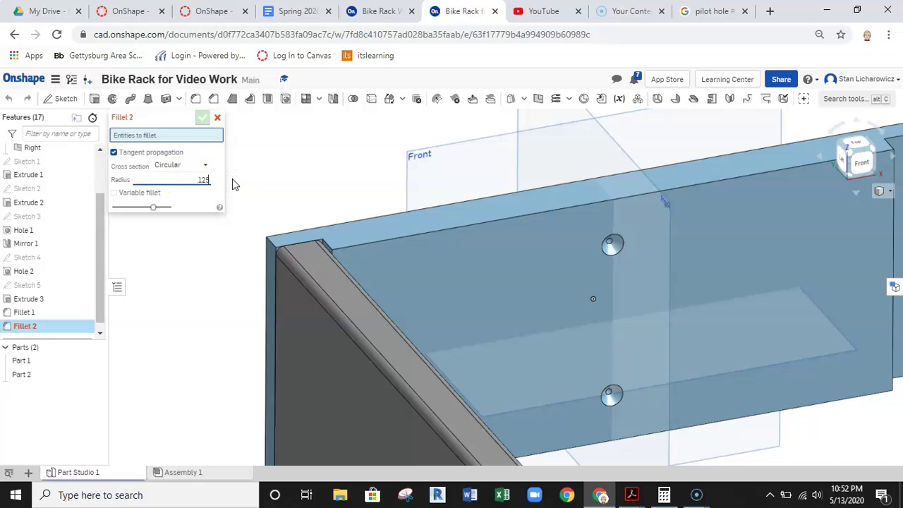
click(392, 244)
scroll(501, 244, down, 5)
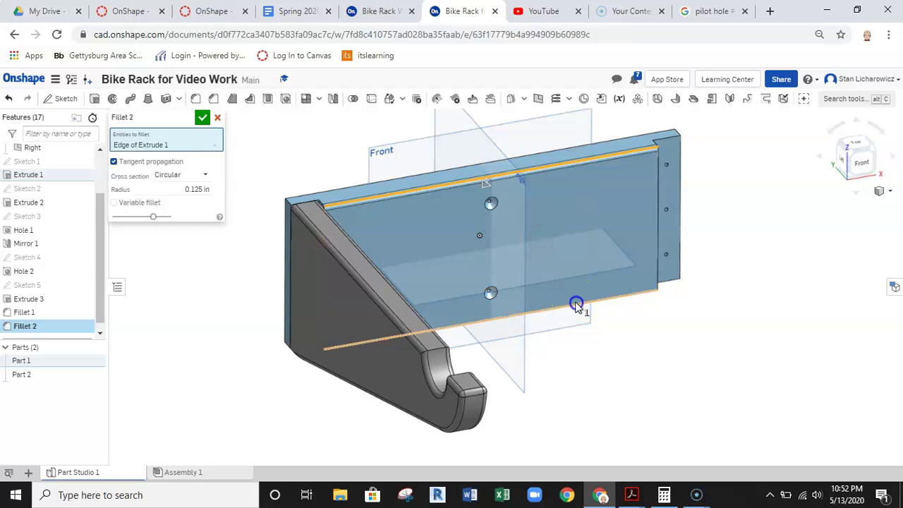
click(577, 305)
scroll(635, 156, up, 3)
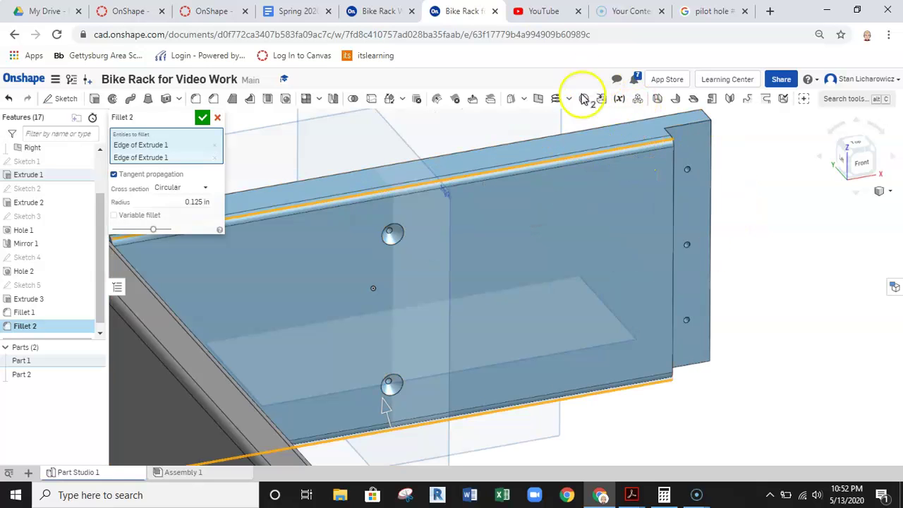
scroll(576, 256, down, 4)
right_drag(583, 381, 564, 345)
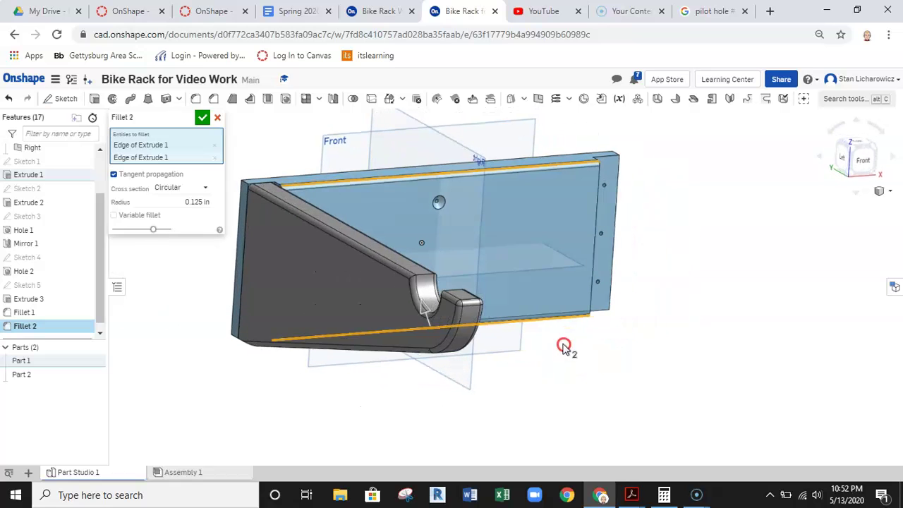
middle_drag(432, 303, 451, 322)
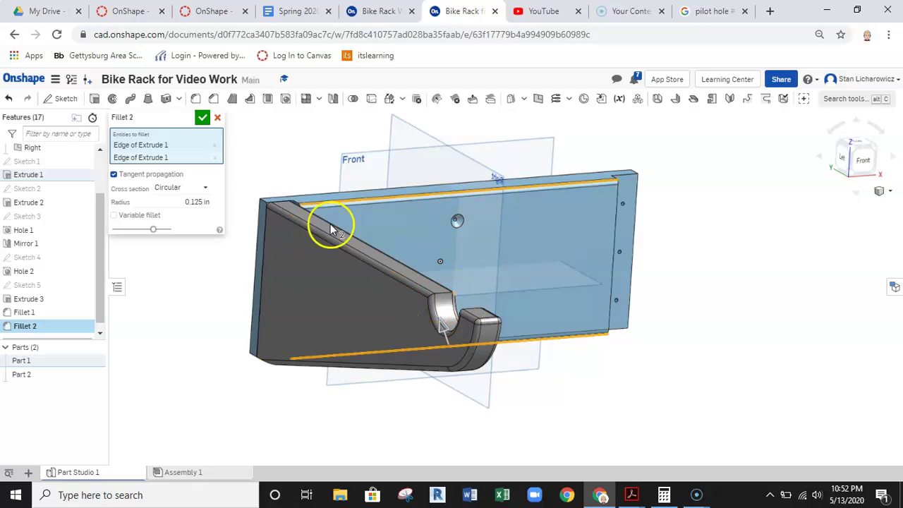